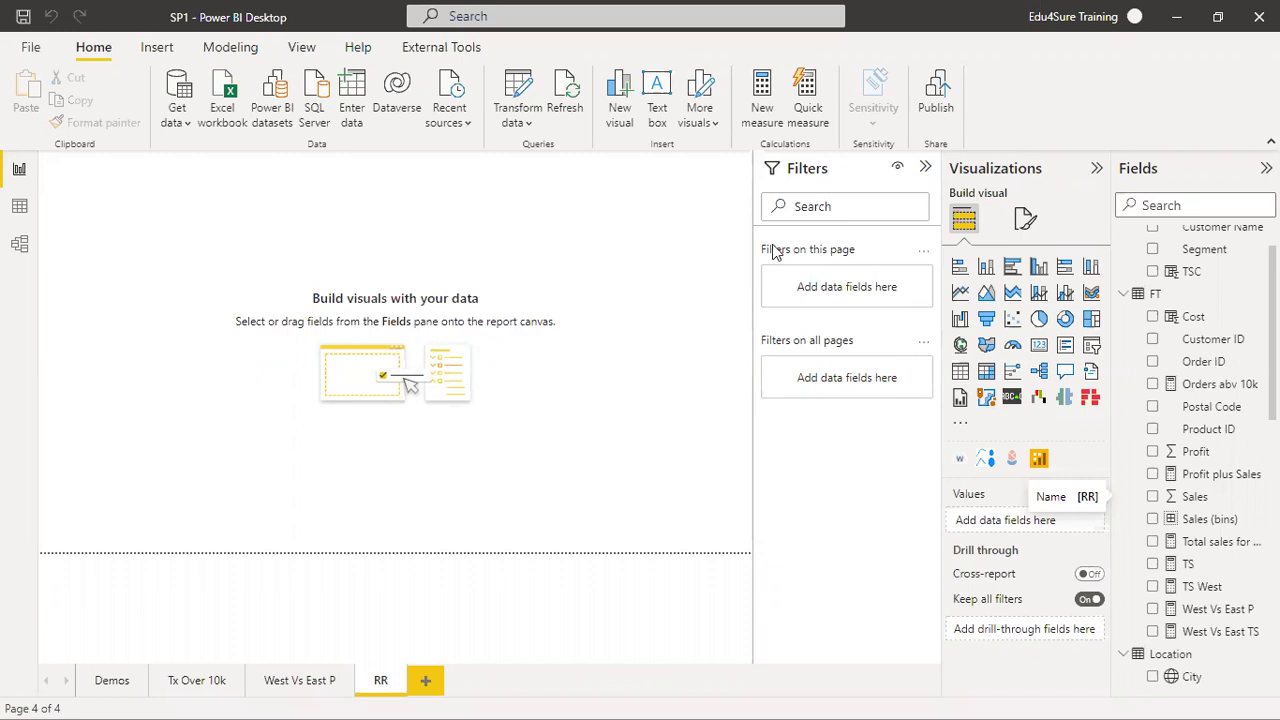
# Hide the filters pane, then add a blank matrix visual to the RR page and enlarge it
pyautogui.click(925, 166)
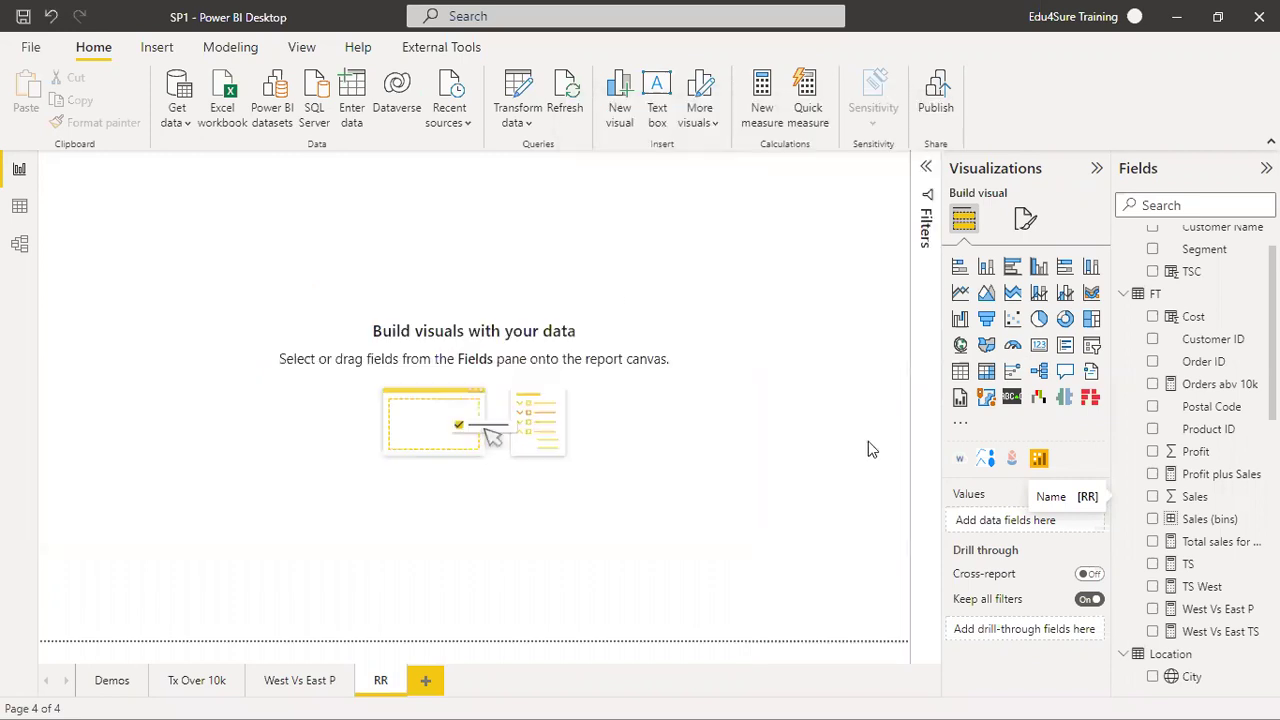
pyautogui.click(986, 371)
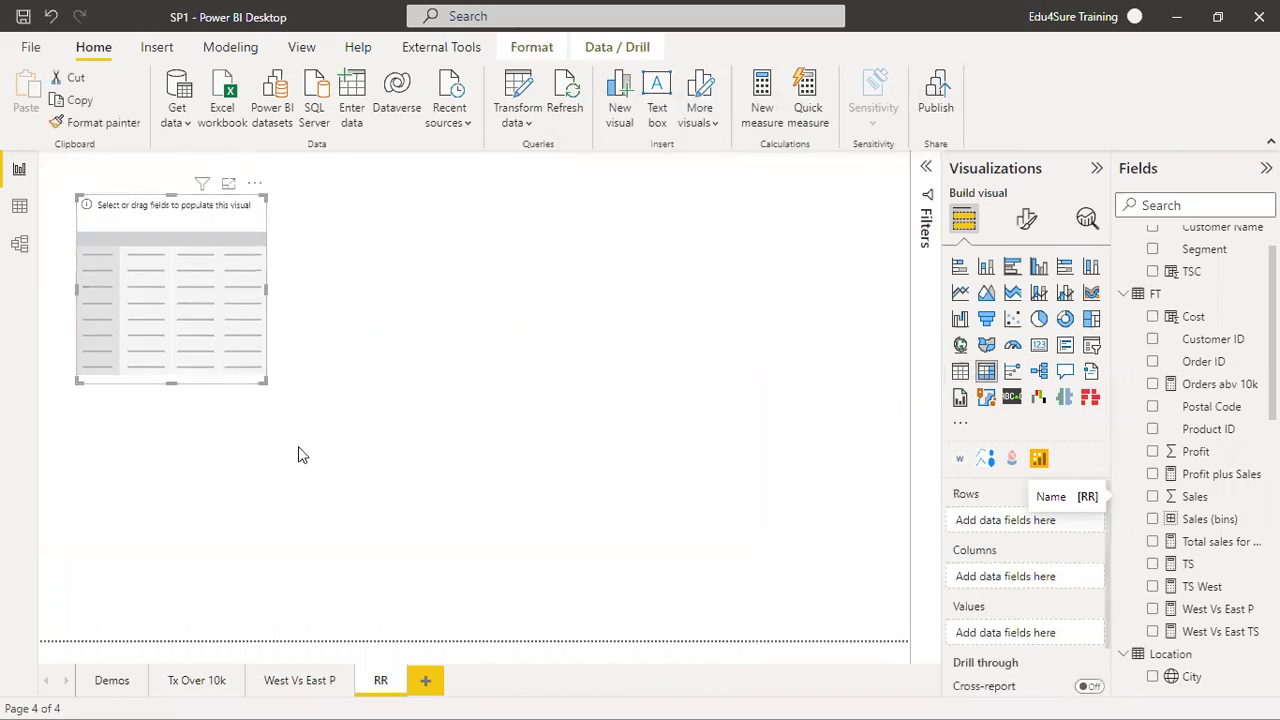
pyautogui.moveTo(266, 381); pyautogui.dragTo(405, 582)
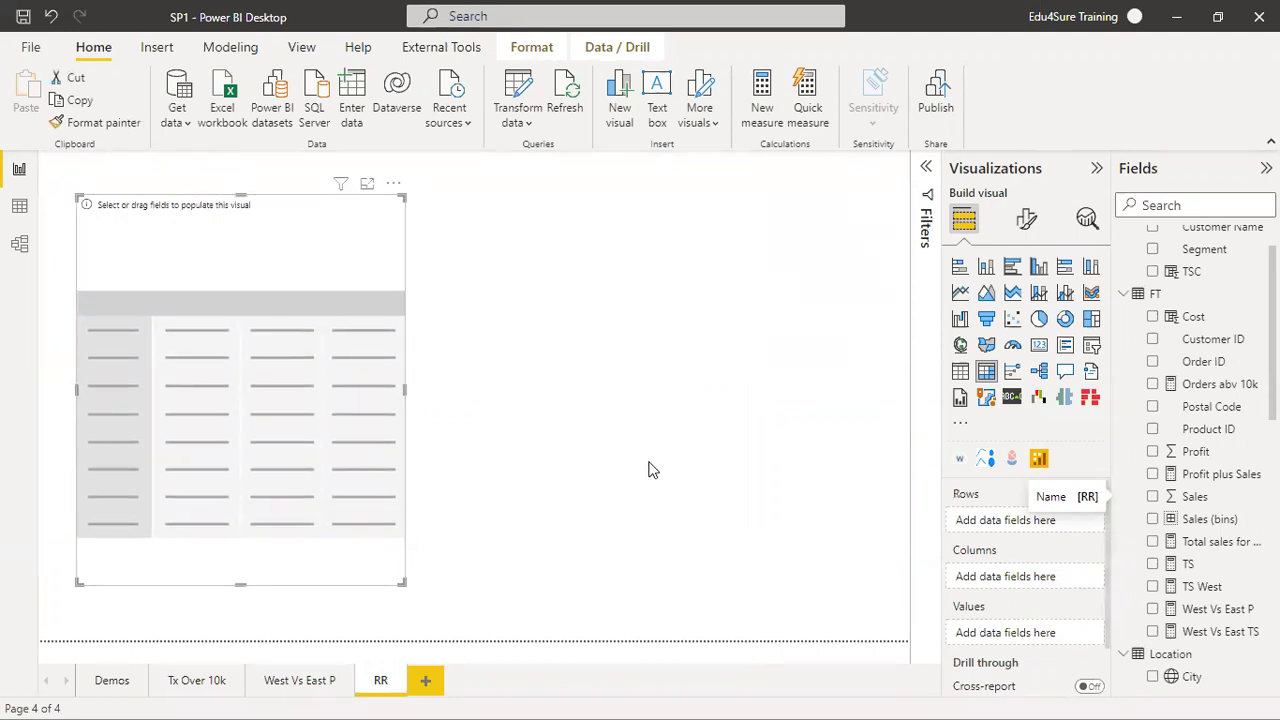
# Put Customer ID in the matrix rows and Count of Order ID in its values
pyautogui.click(1152, 339)
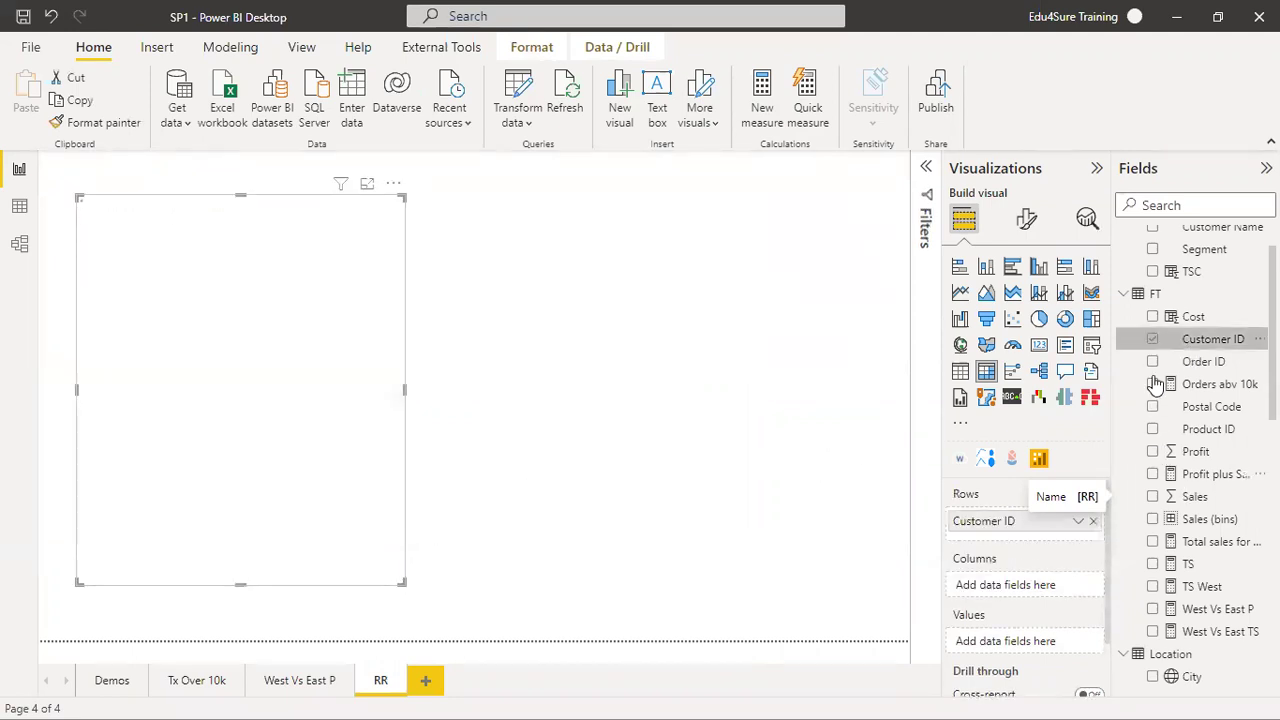
pyautogui.click(1152, 361)
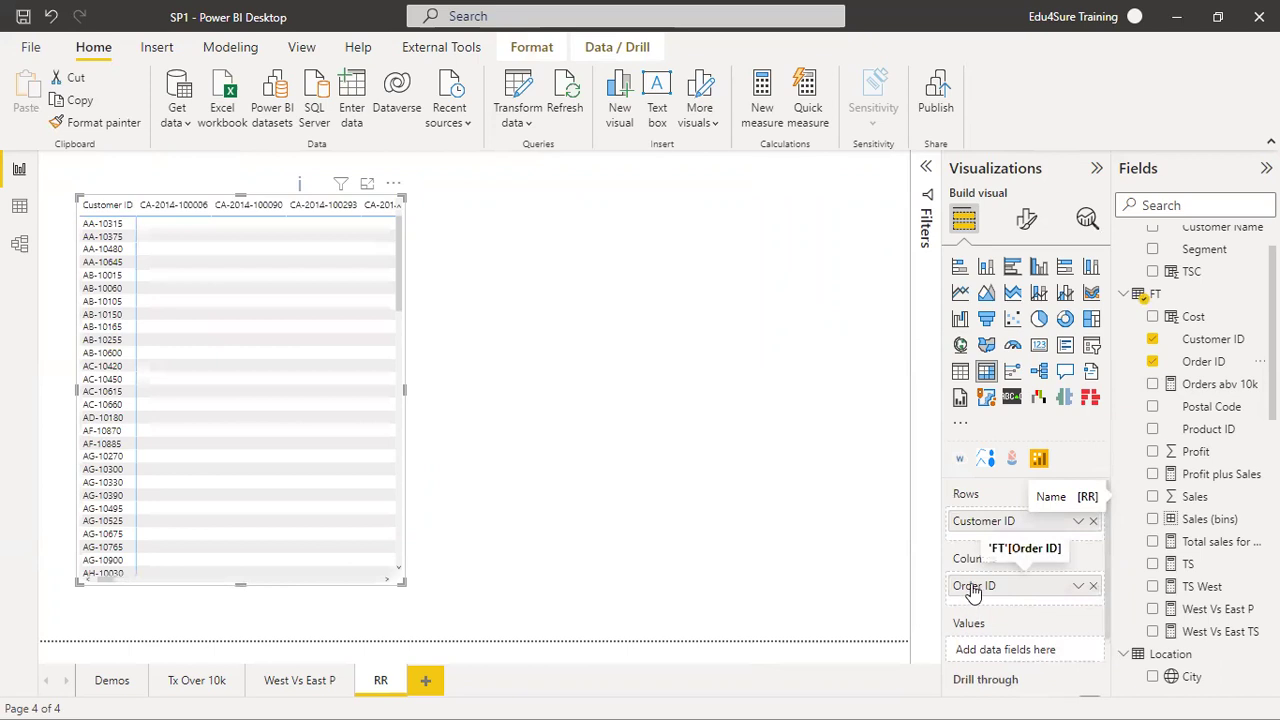
pyautogui.moveTo(972, 590); pyautogui.dragTo(990, 648)
pyautogui.rightClick(990, 648)
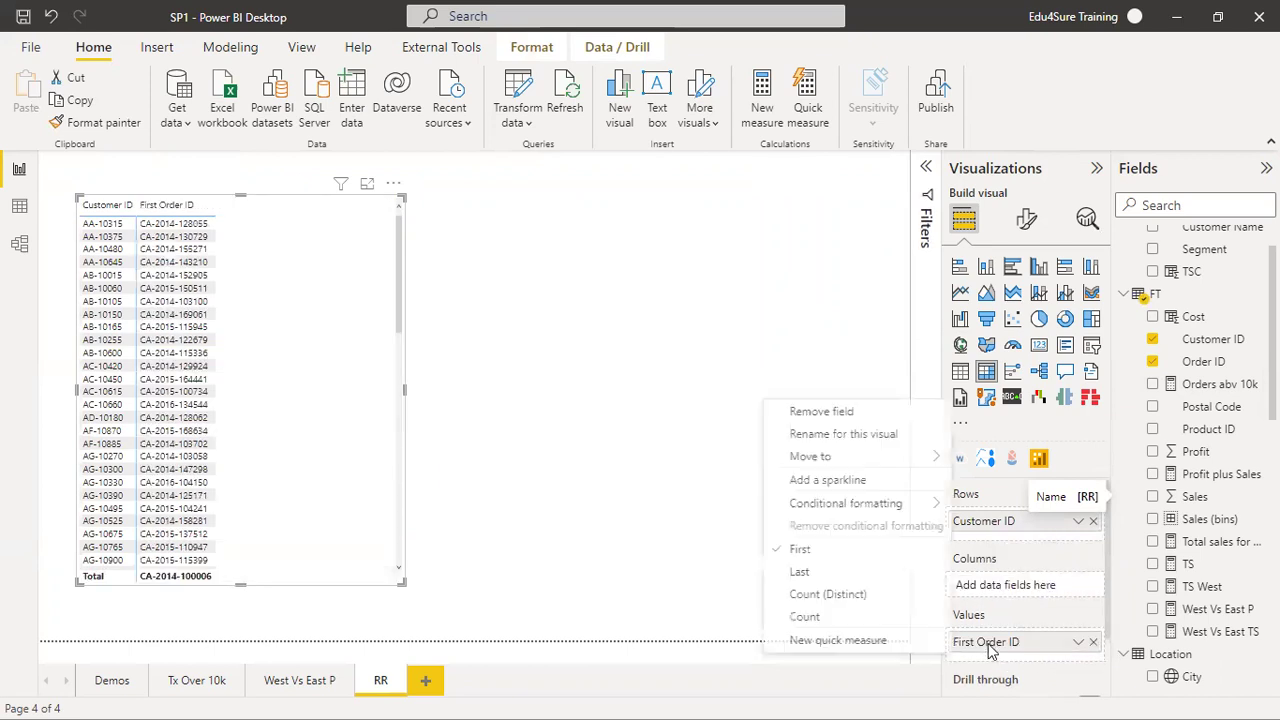
pyautogui.click(842, 596)
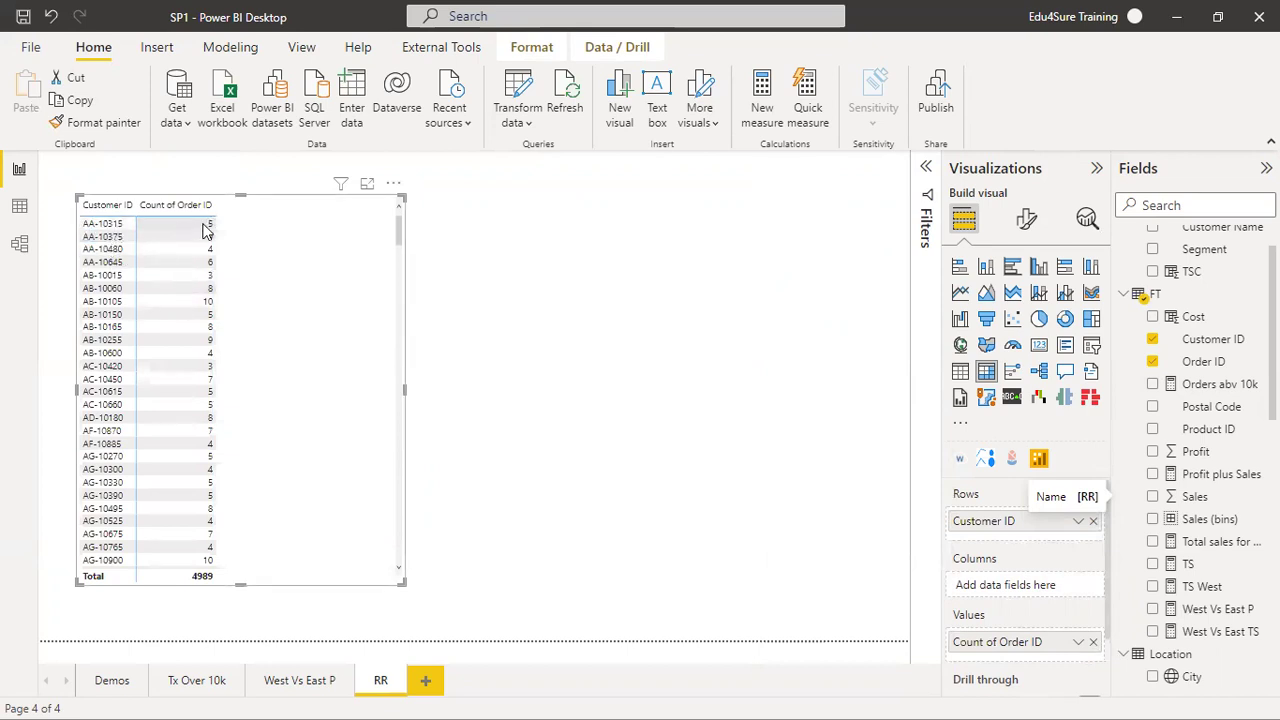
# Filter the matrix to Count of Order ID less than or equal to 1
pyautogui.moveTo(207, 231)
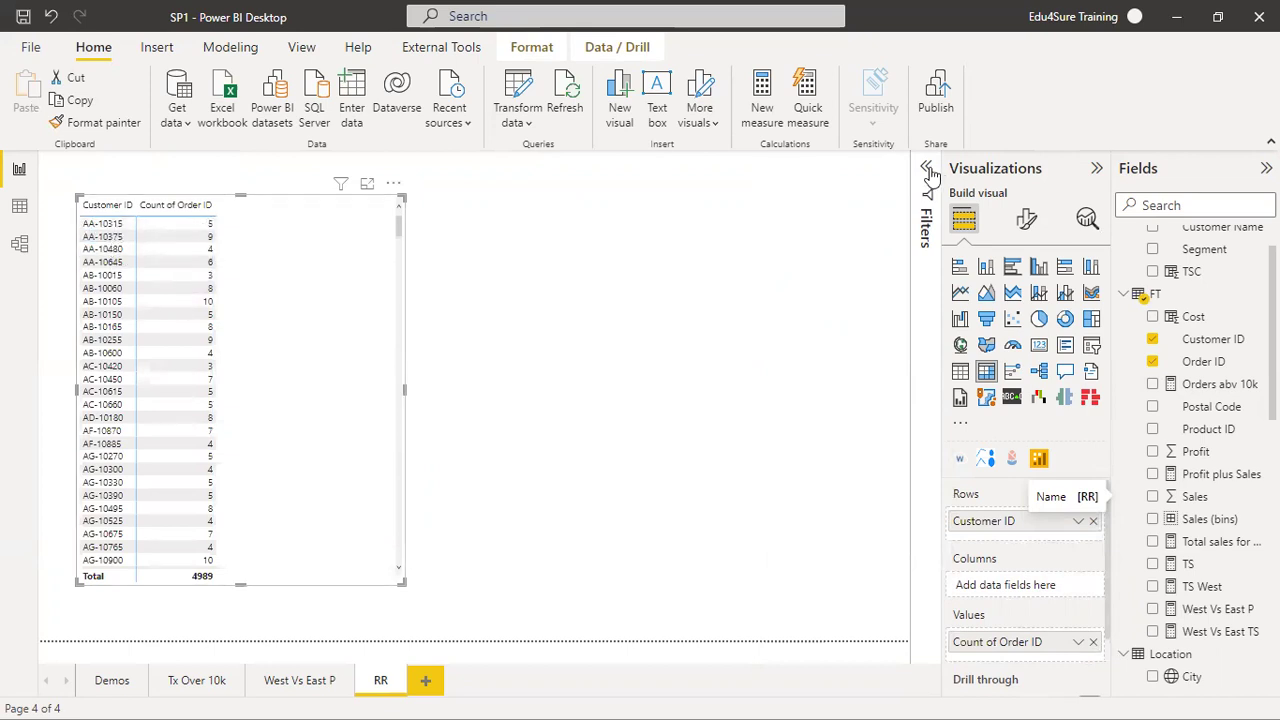
pyautogui.click(926, 340)
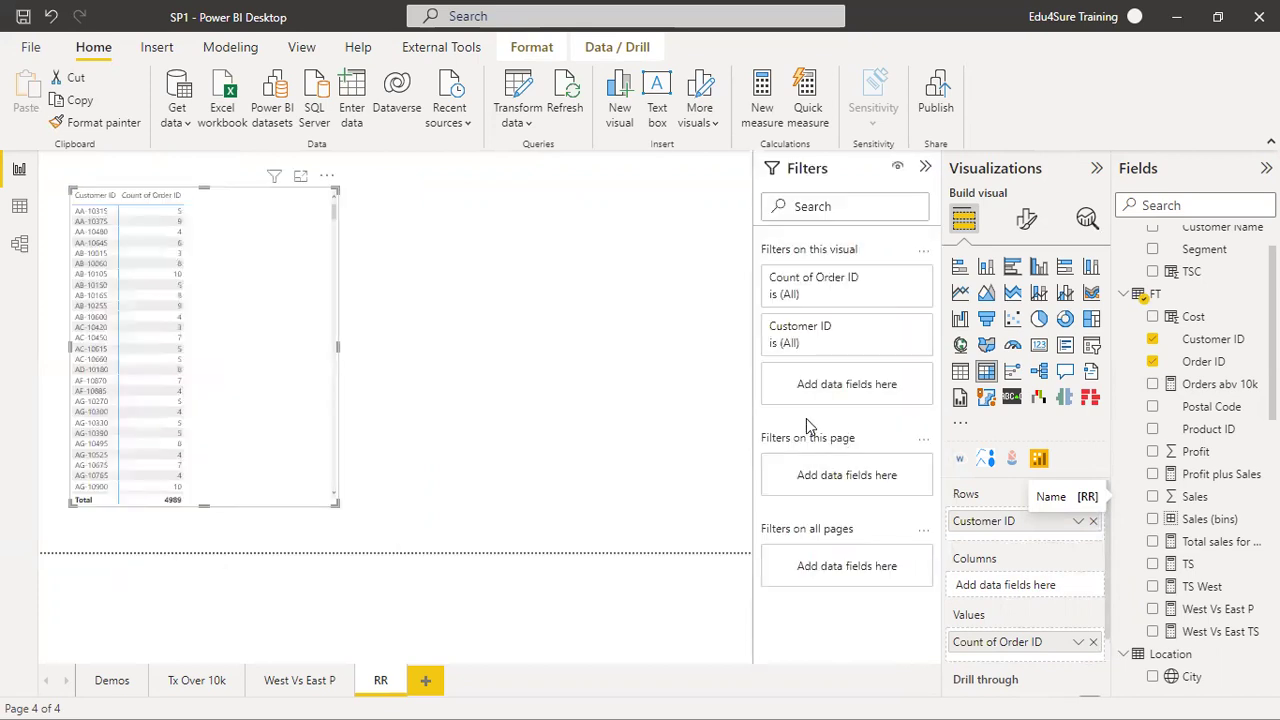
pyautogui.click(815, 289)
pyautogui.click(820, 346)
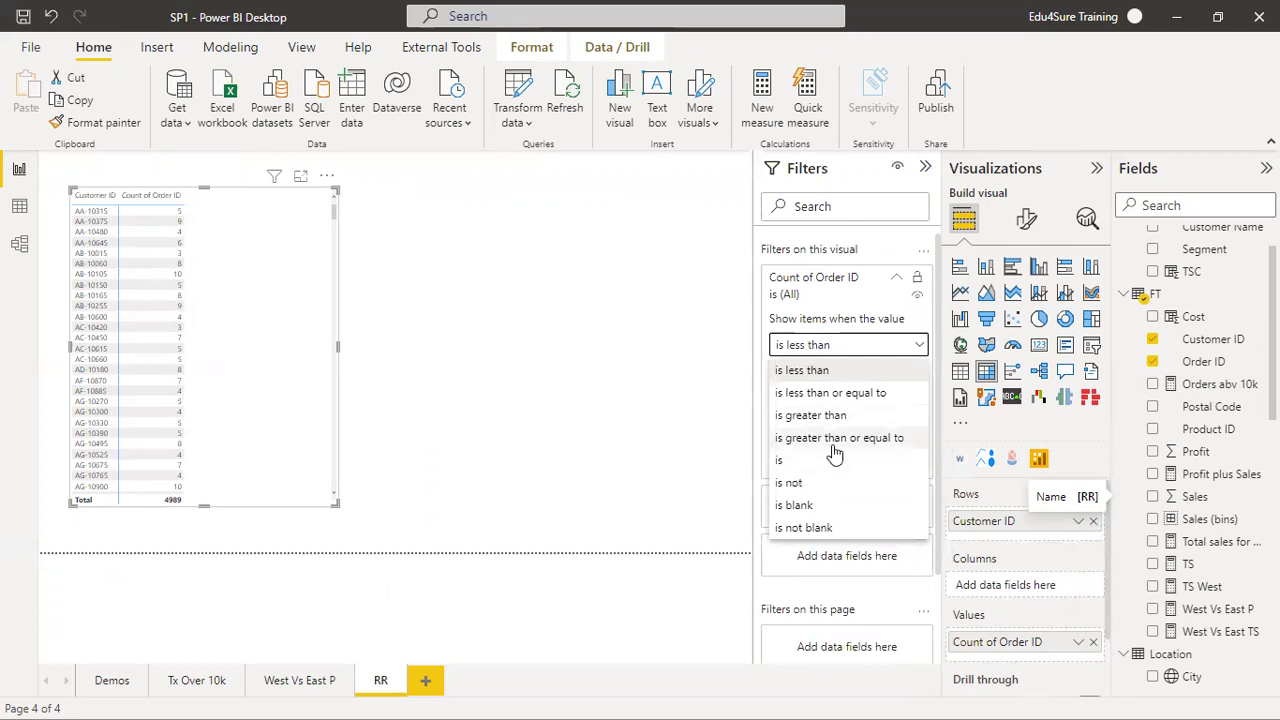
pyautogui.click(840, 394)
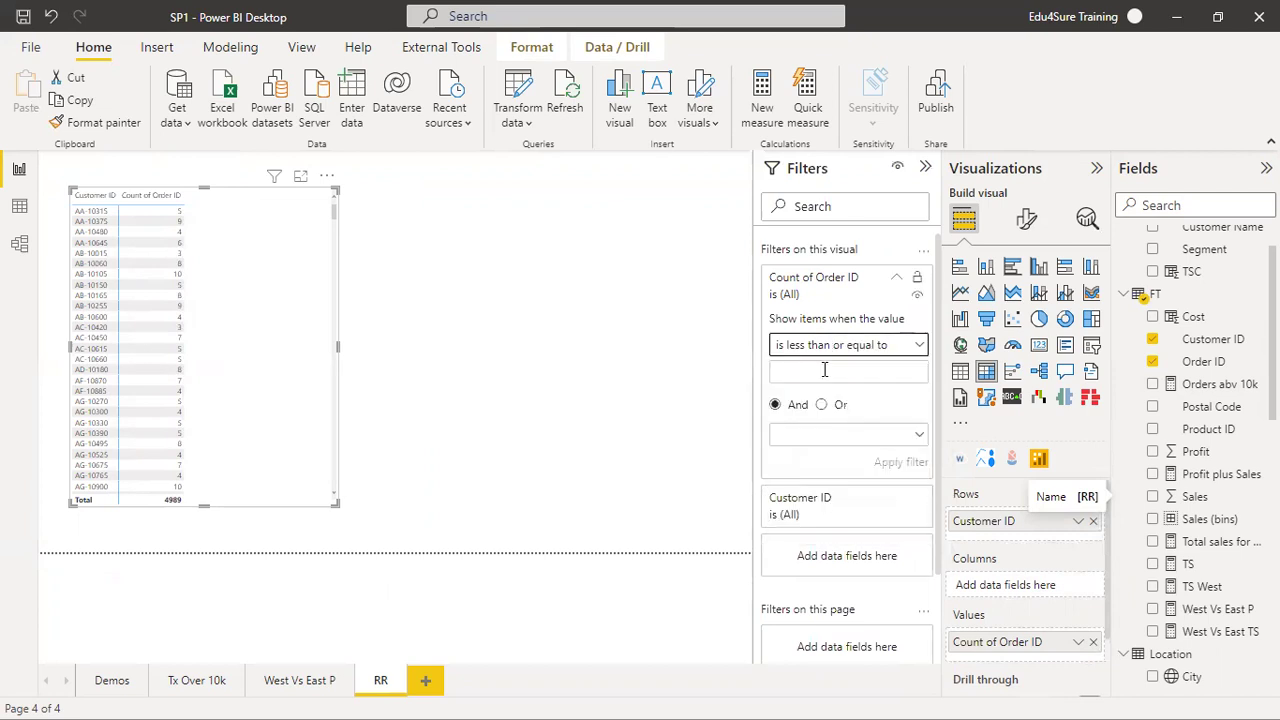
pyautogui.write('1')
pyautogui.click(900, 462)
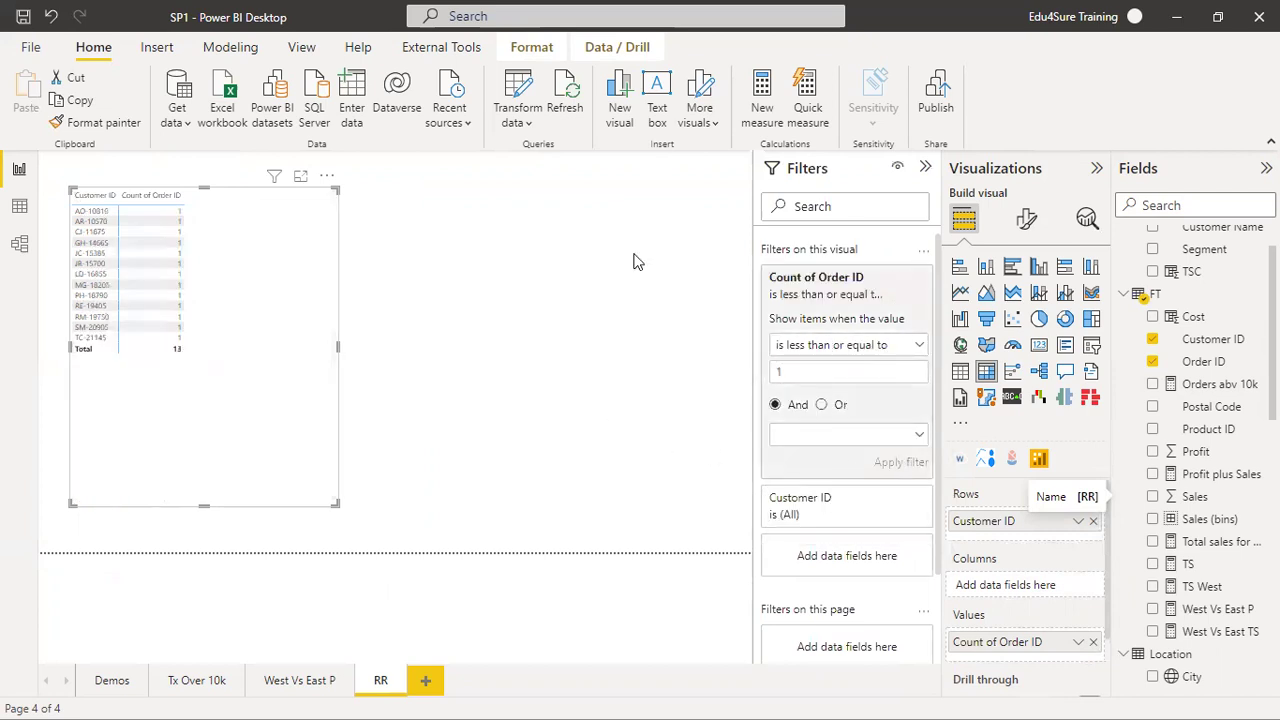
# Set the matrix's global font size to 16
pyautogui.click(1024, 218)
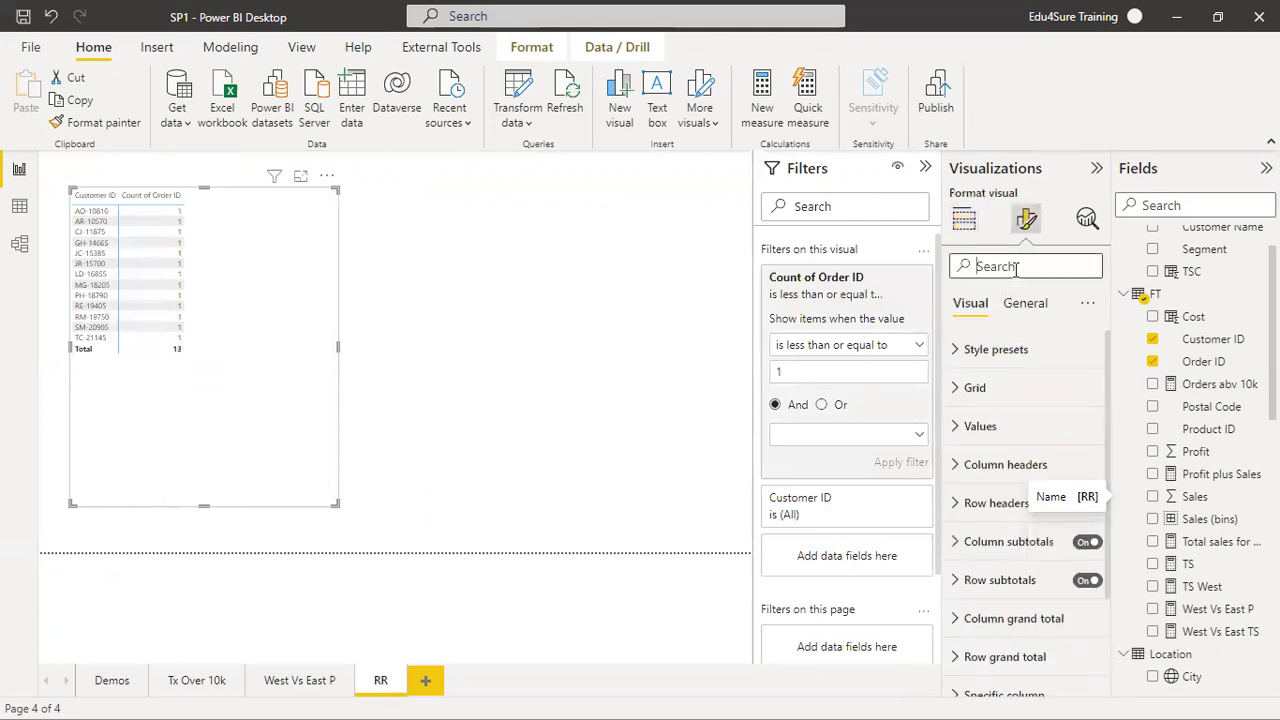
pyautogui.click(1015, 267)
pyautogui.write('globa')
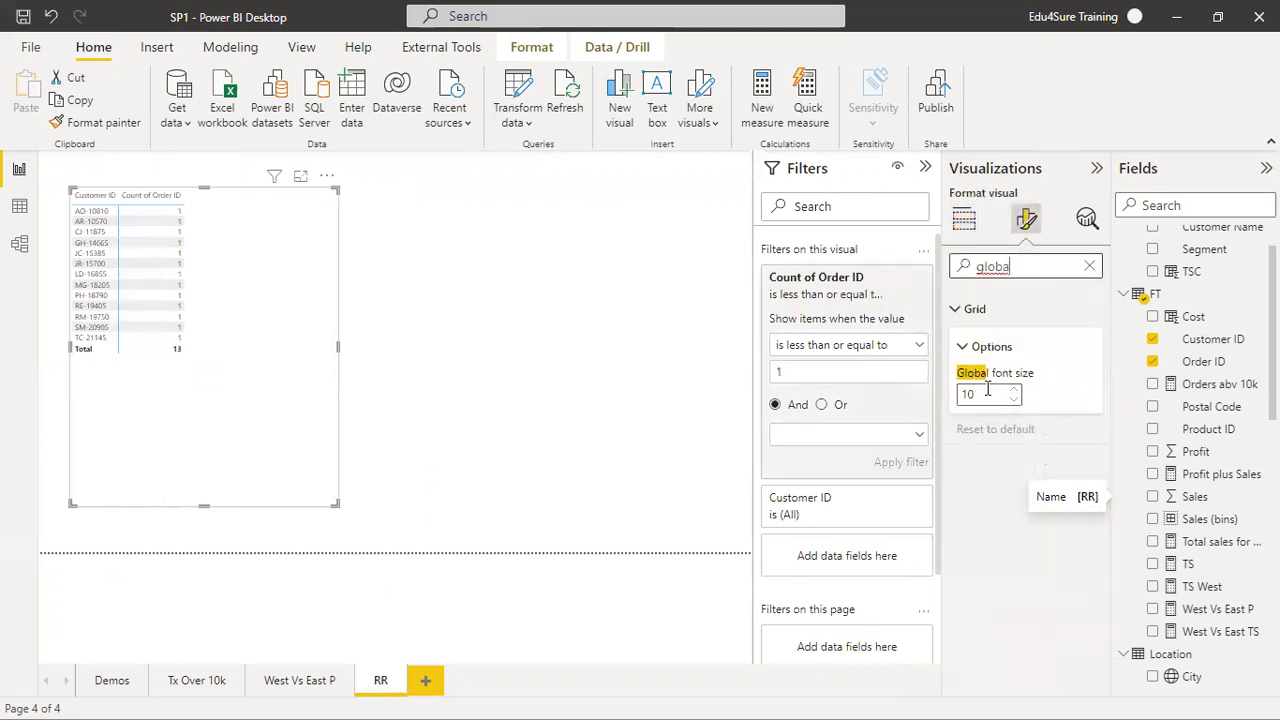
pyautogui.doubleClick(988, 393)
pyautogui.write('16')
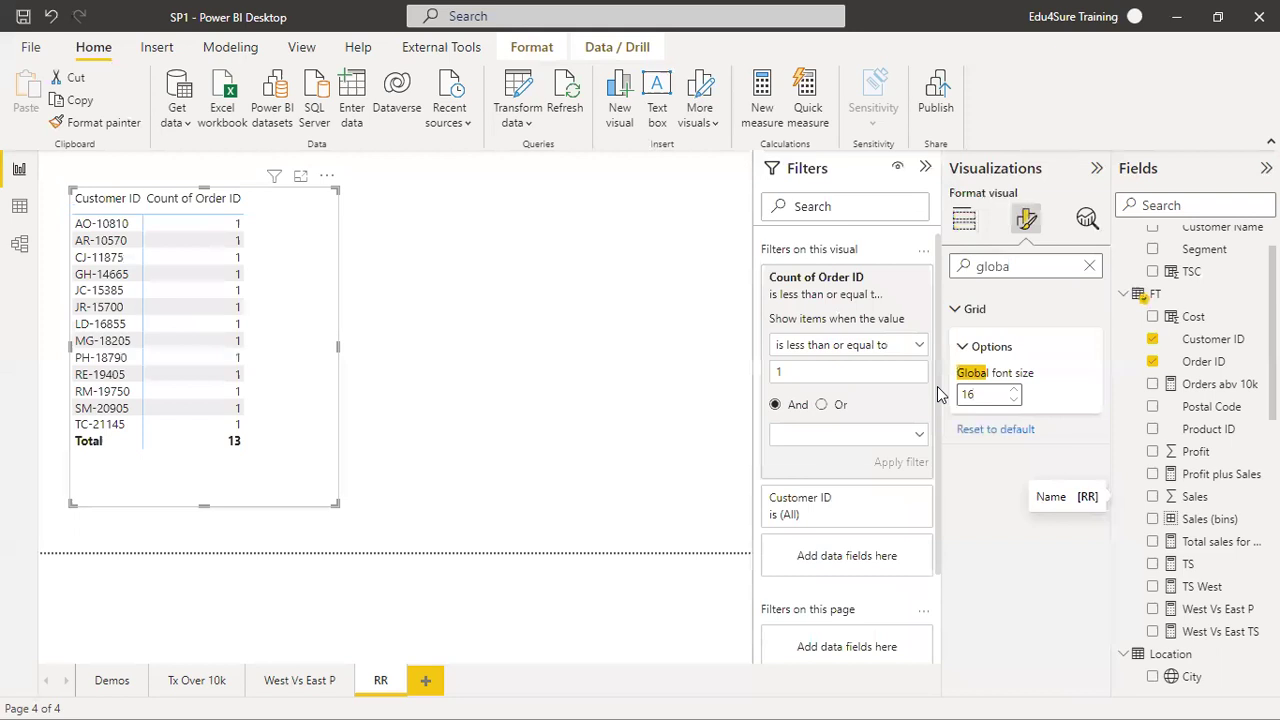
# Add a card visual showing the distinct count of Customer ID (793)
pyautogui.click(578, 355)
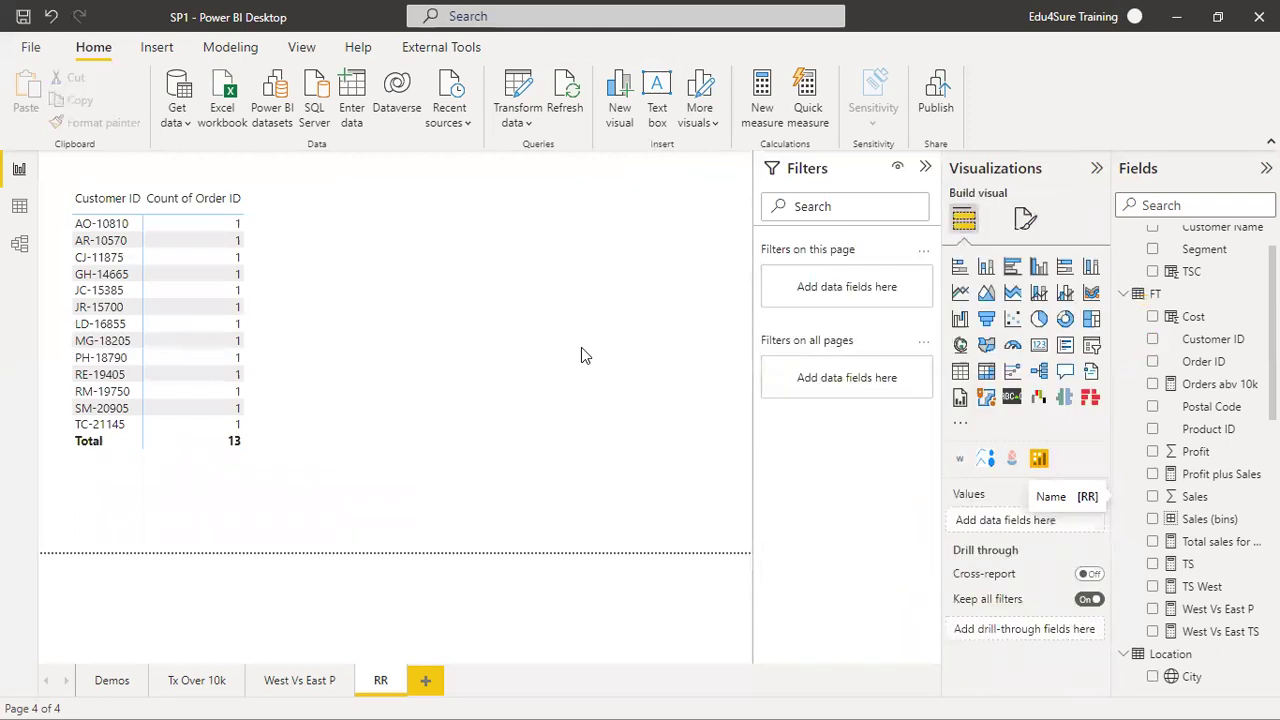
pyautogui.click(1036, 343)
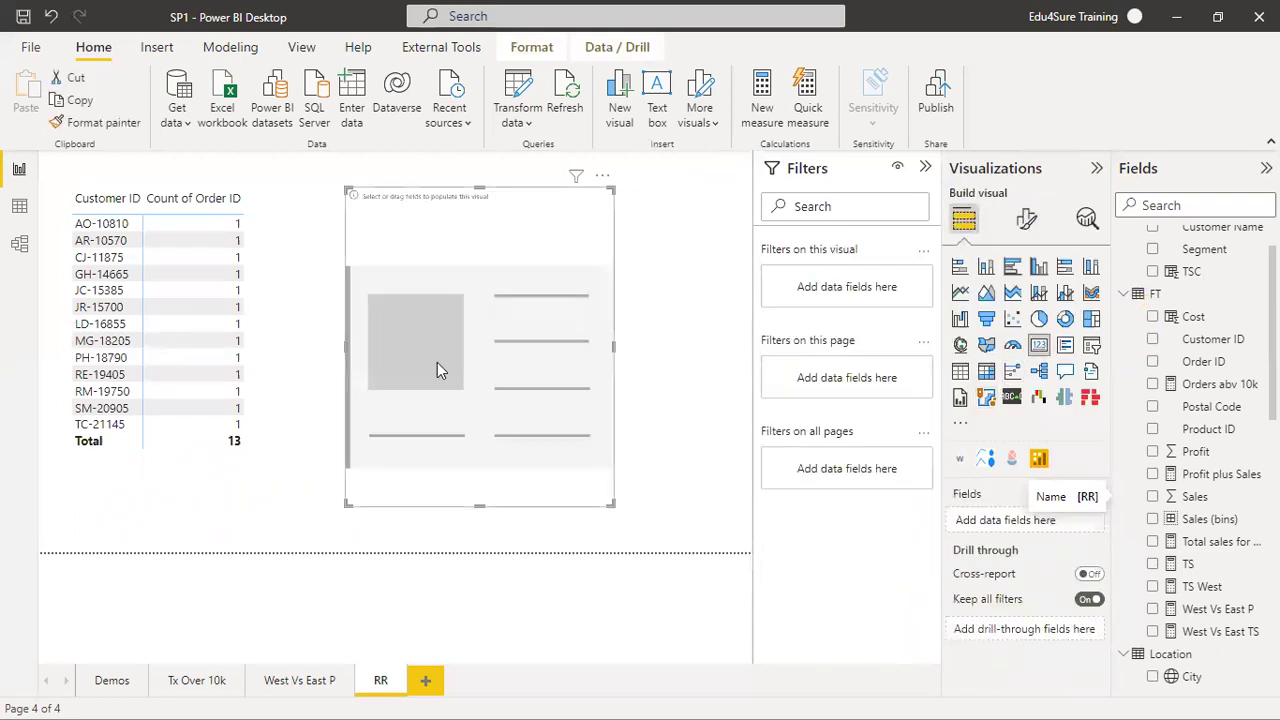
pyautogui.click(1152, 340)
pyautogui.rightClick(978, 528)
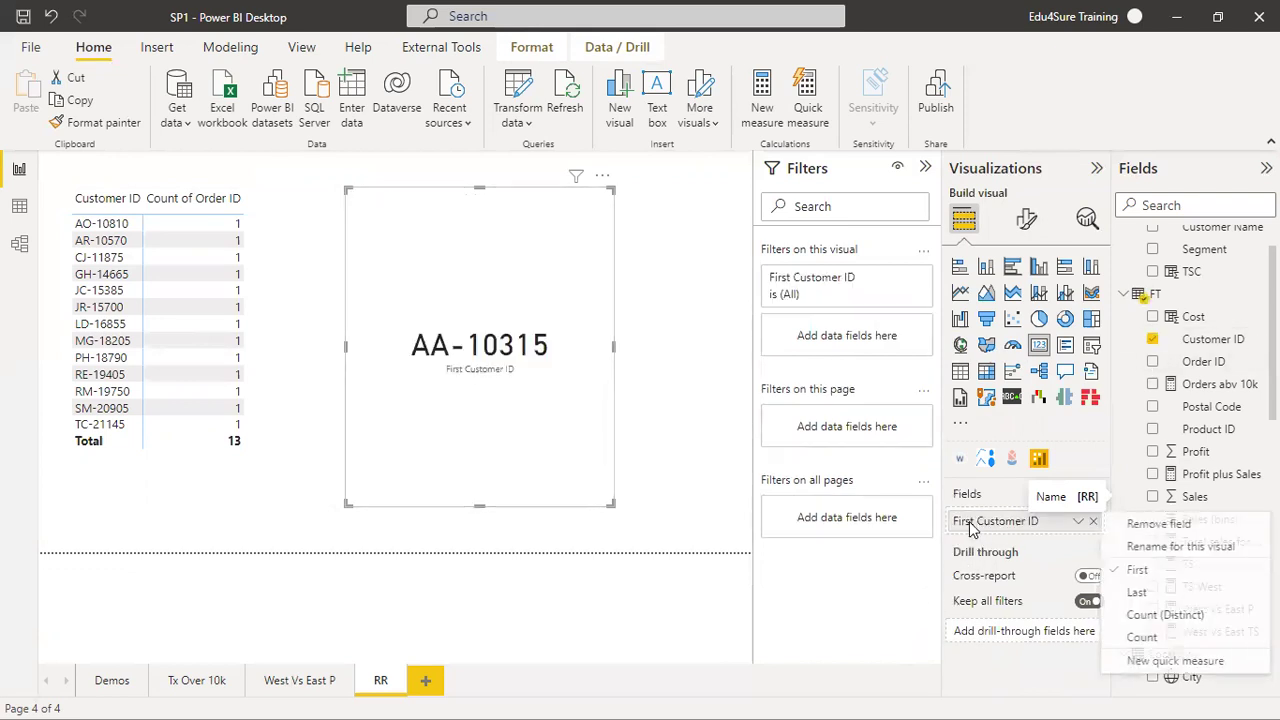
pyautogui.click(1150, 614)
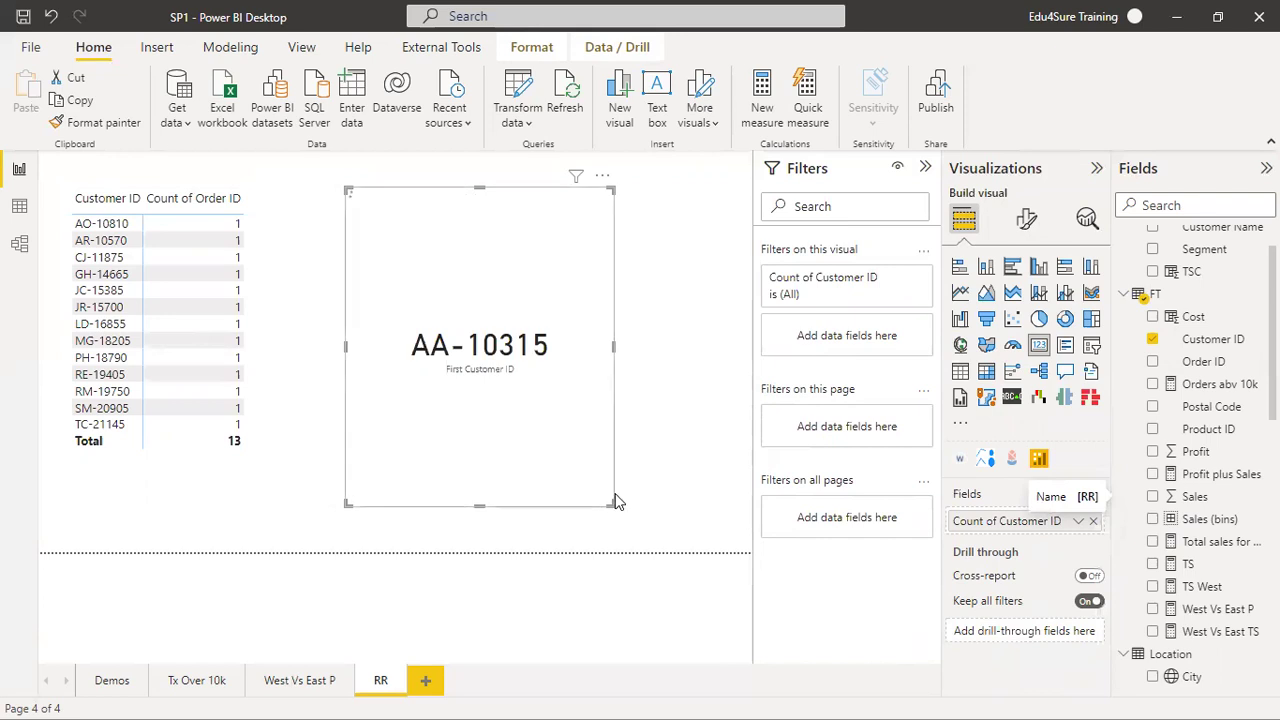
# Shrink the 793 card and position it beside the matrix
pyautogui.moveTo(609, 503); pyautogui.dragTo(523, 329)
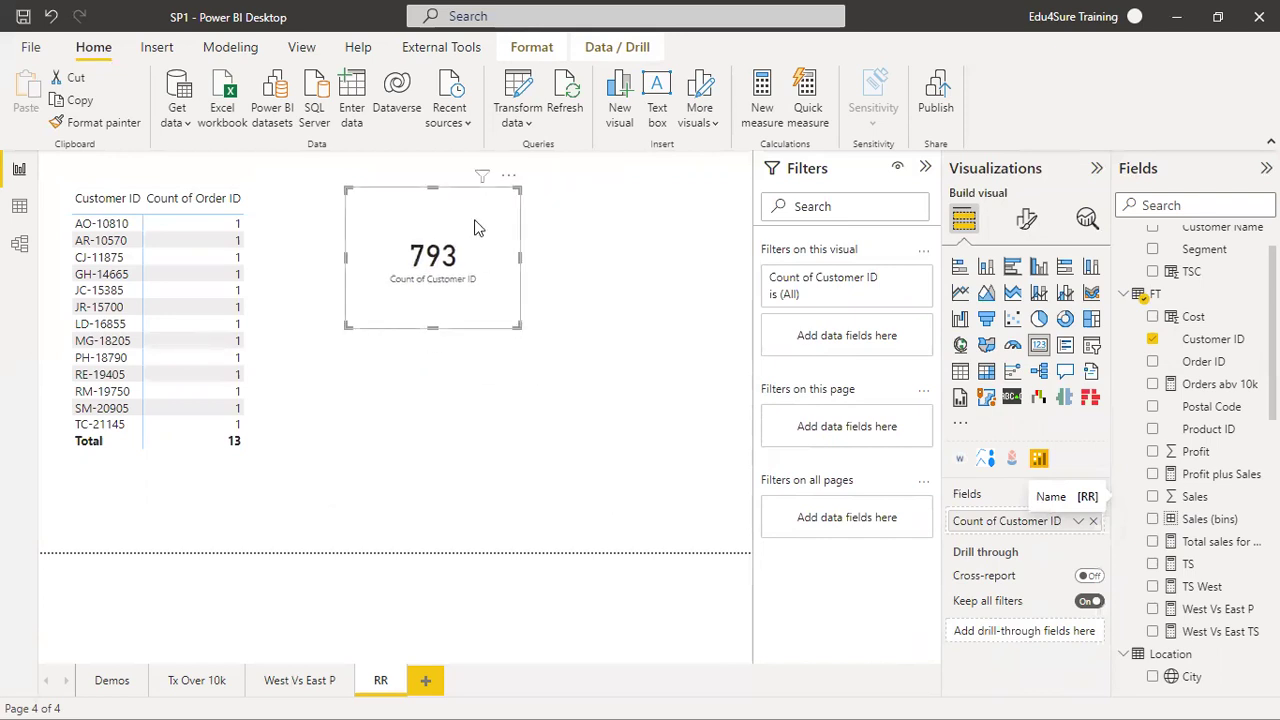
pyautogui.moveTo(474, 229); pyautogui.dragTo(455, 247)
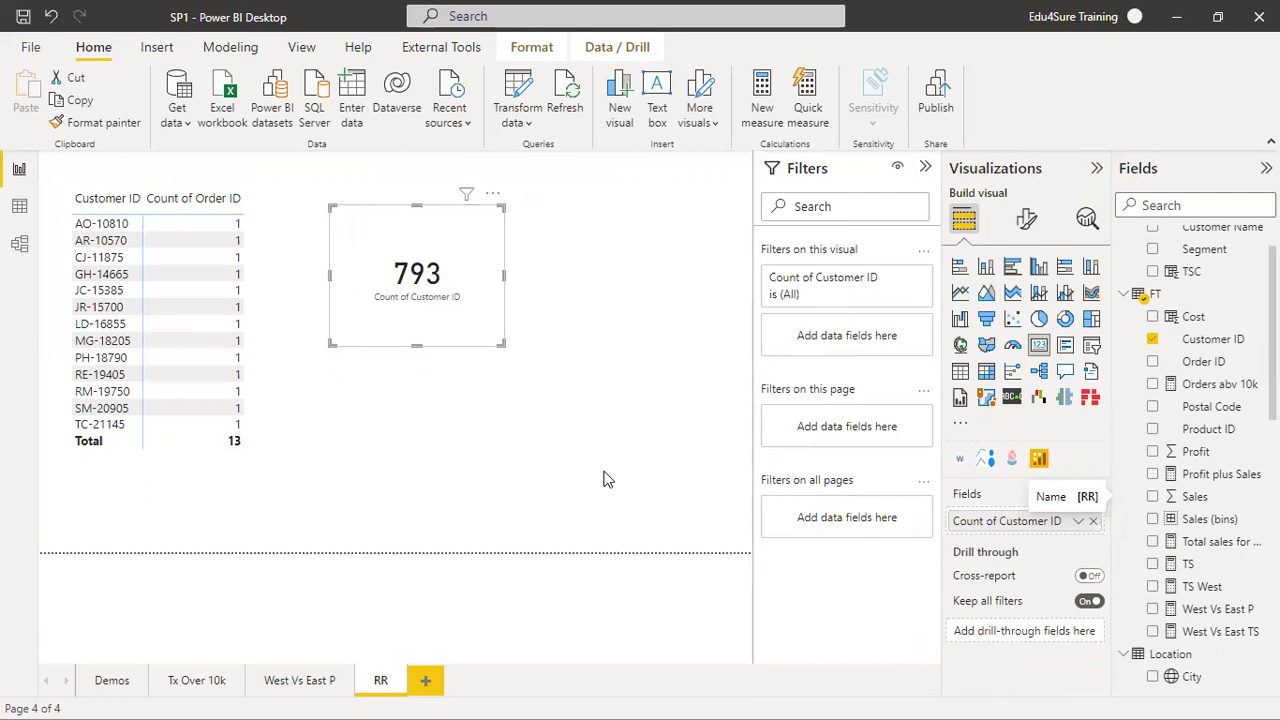
pyautogui.moveTo(461, 238); pyautogui.dragTo(432, 236)
pyautogui.click(537, 237)
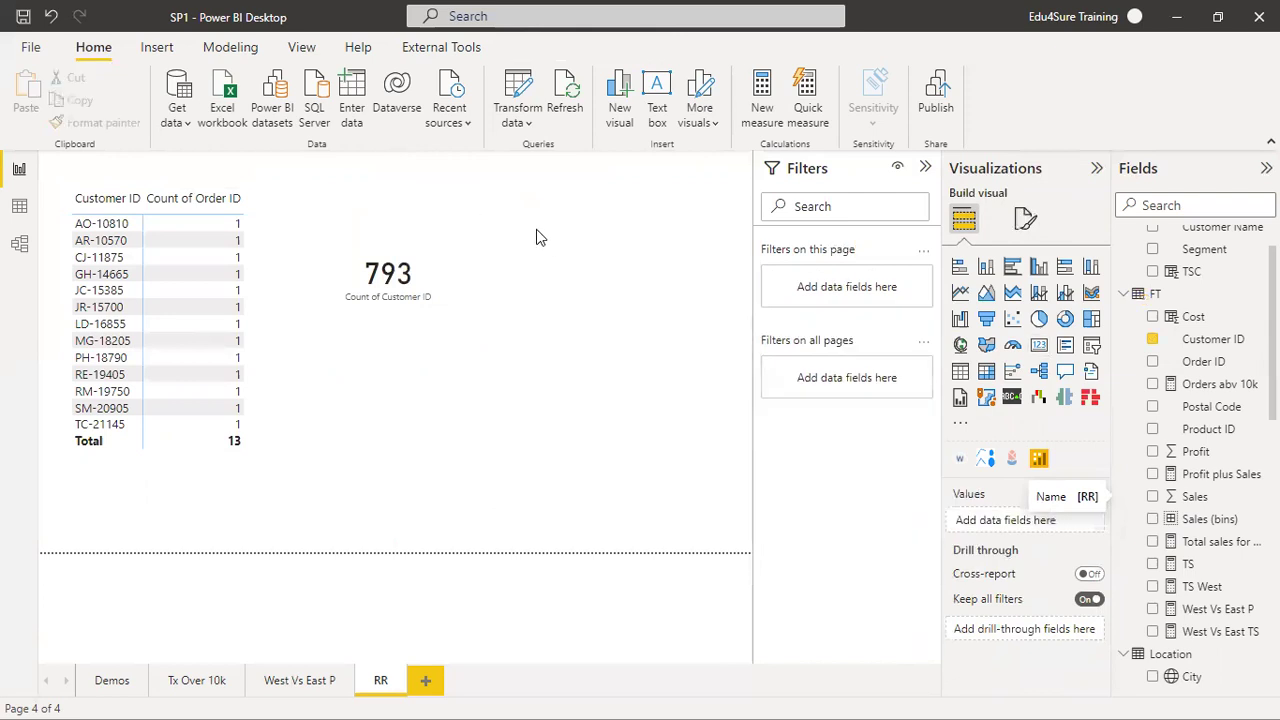
# Create the FT measure DC of orders = DISTINCTCOUNT(FT[Order ID])
pyautogui.click(1206, 296)
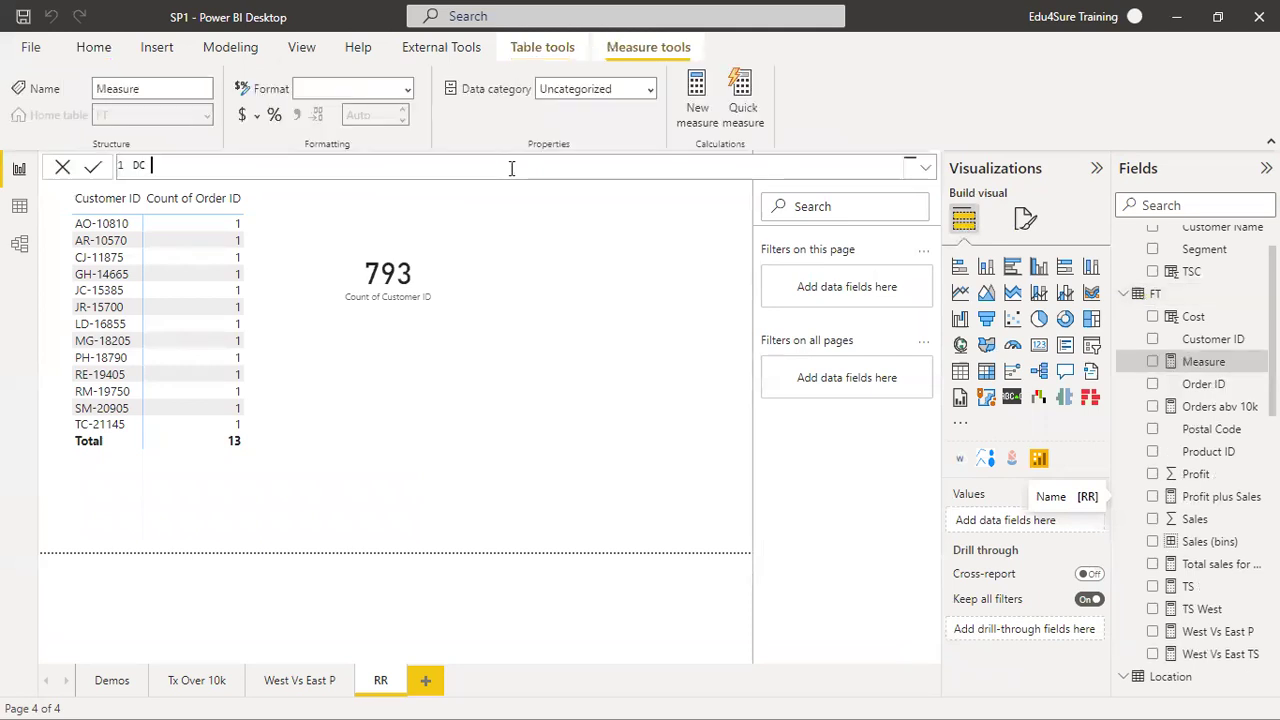
pyautogui.write('f Crders = d')
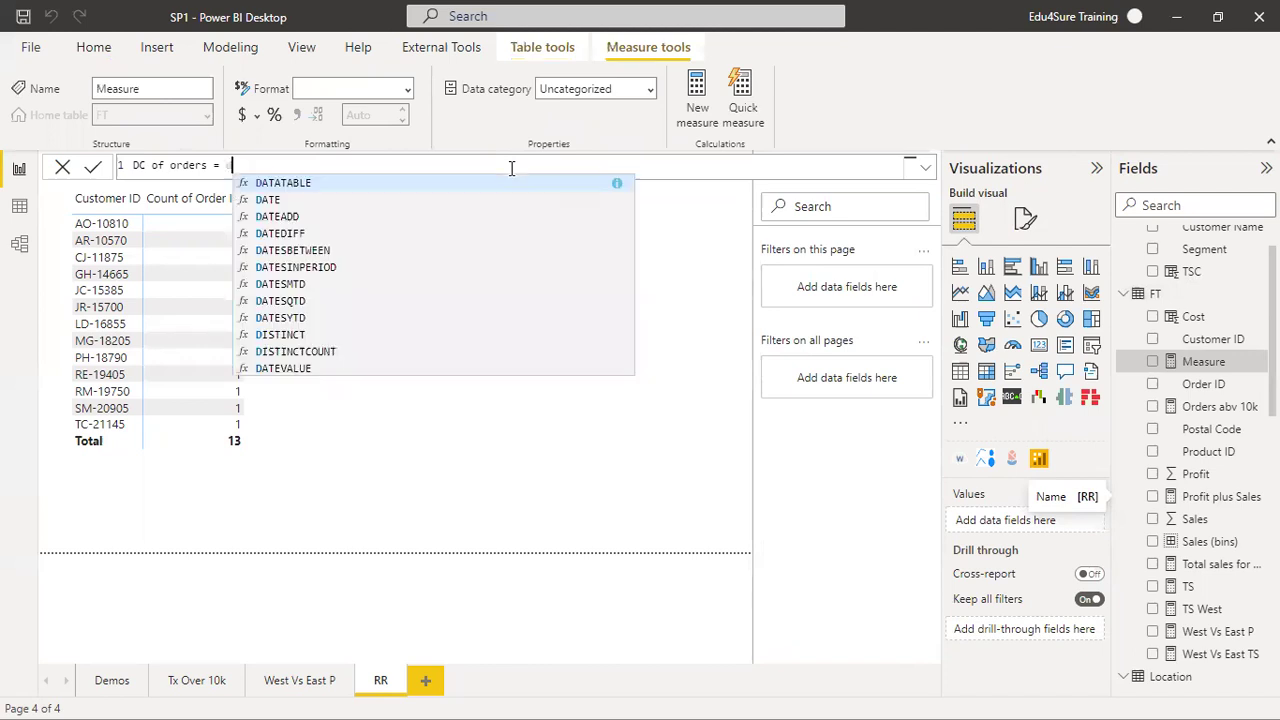
pyautogui.write('is')
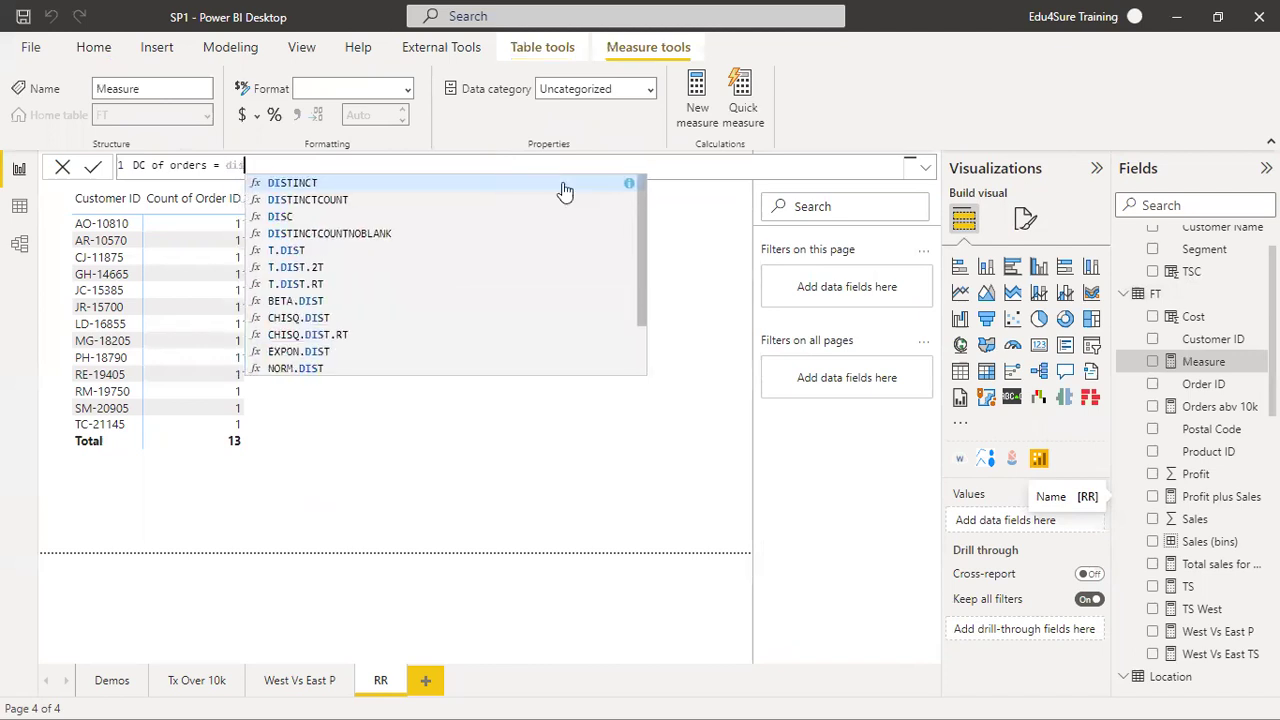
pyautogui.doubleClick(460, 199)
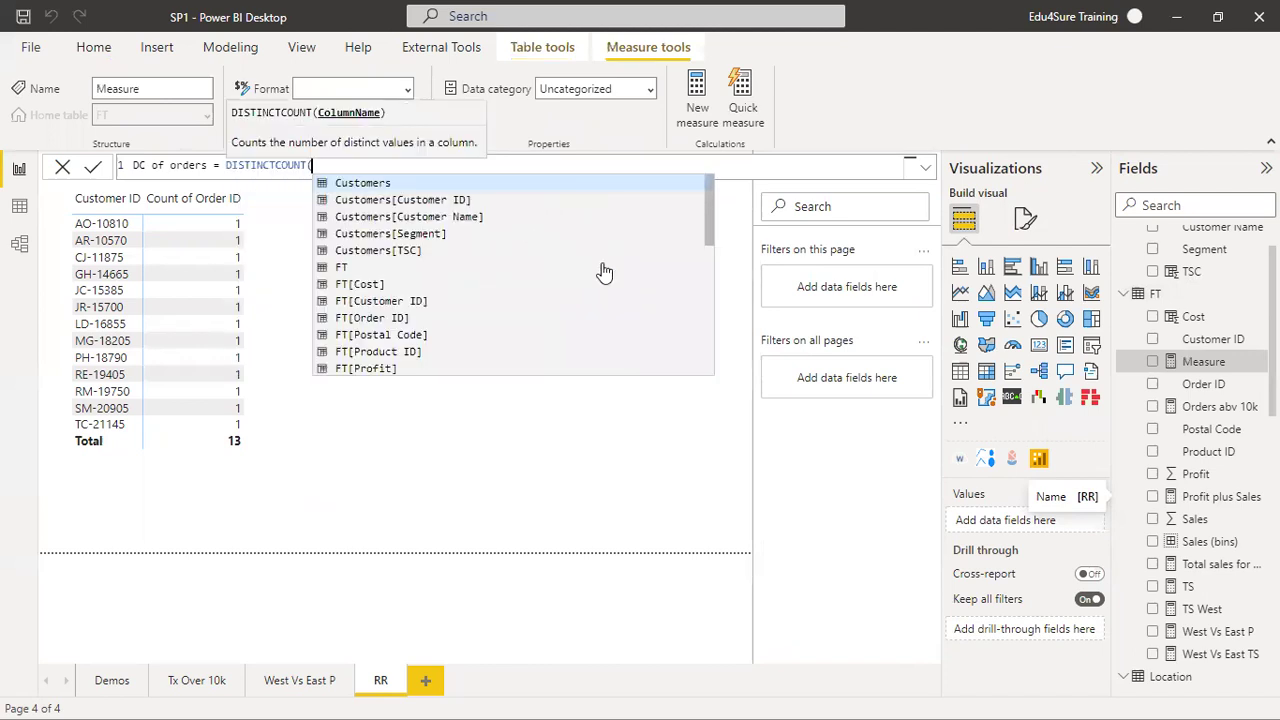
pyautogui.write('FT[')
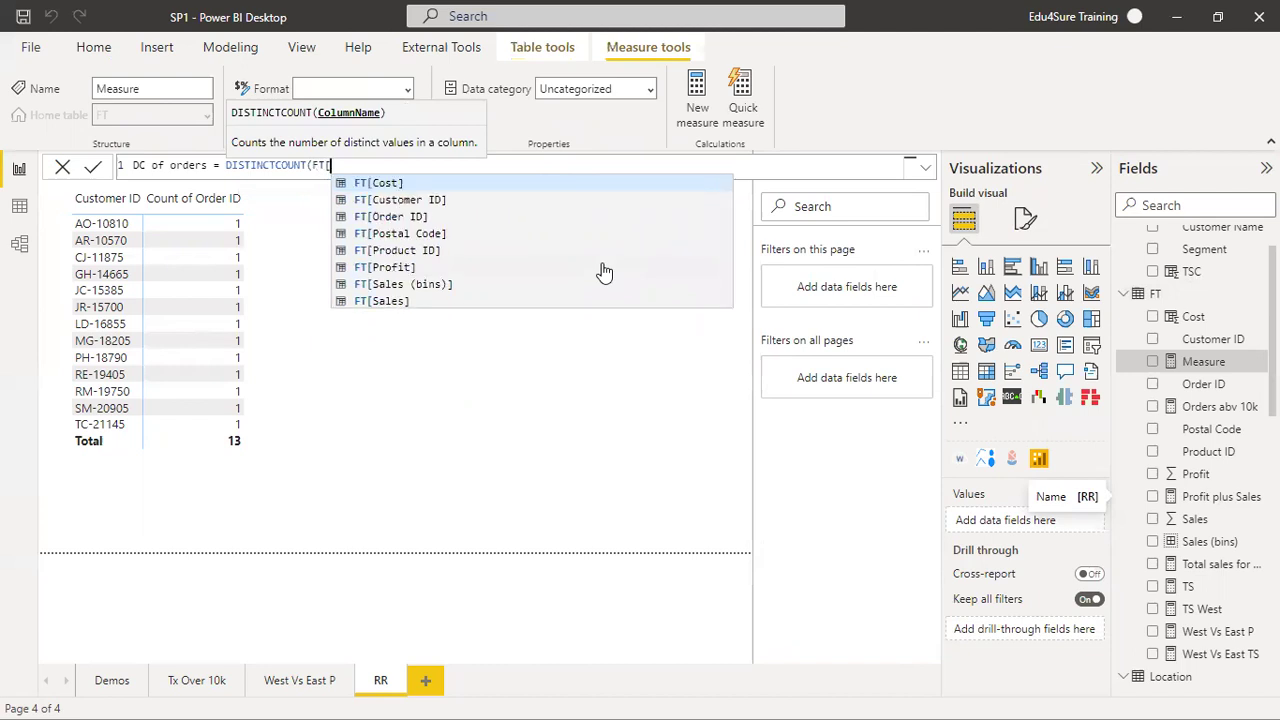
pyautogui.doubleClick(482, 216)
pyautogui.write(')')
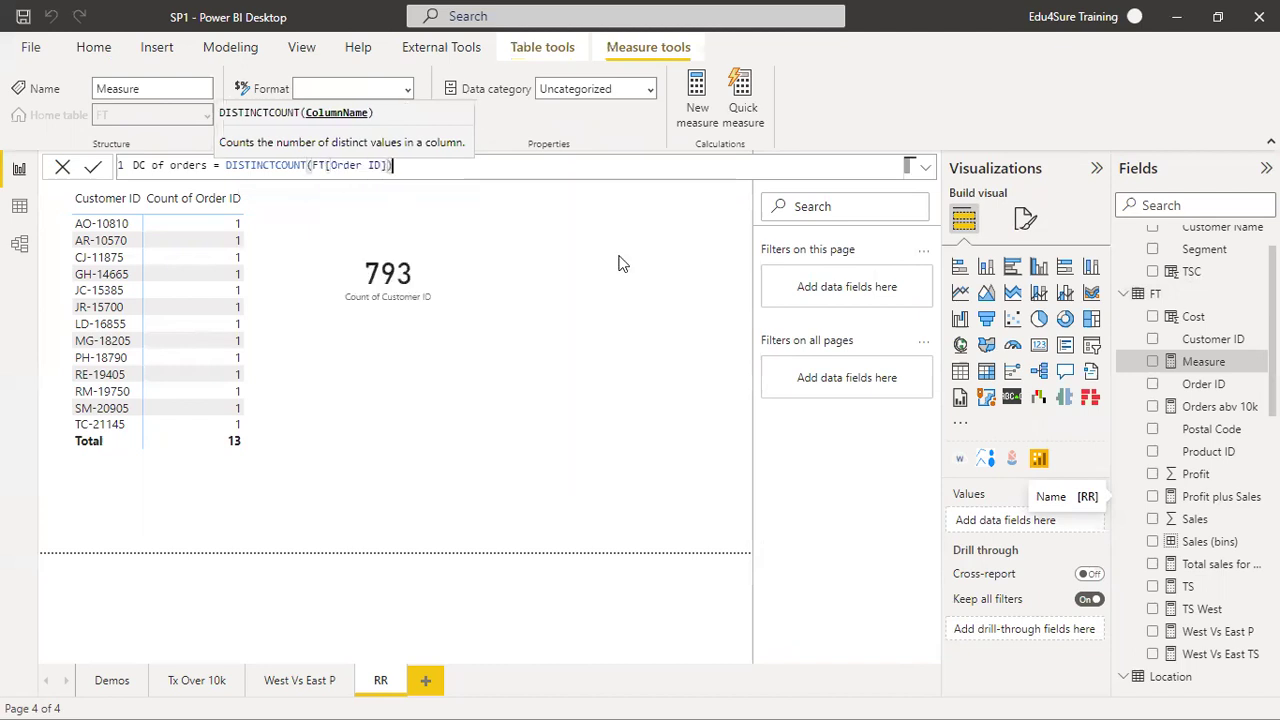
pyautogui.write(')')
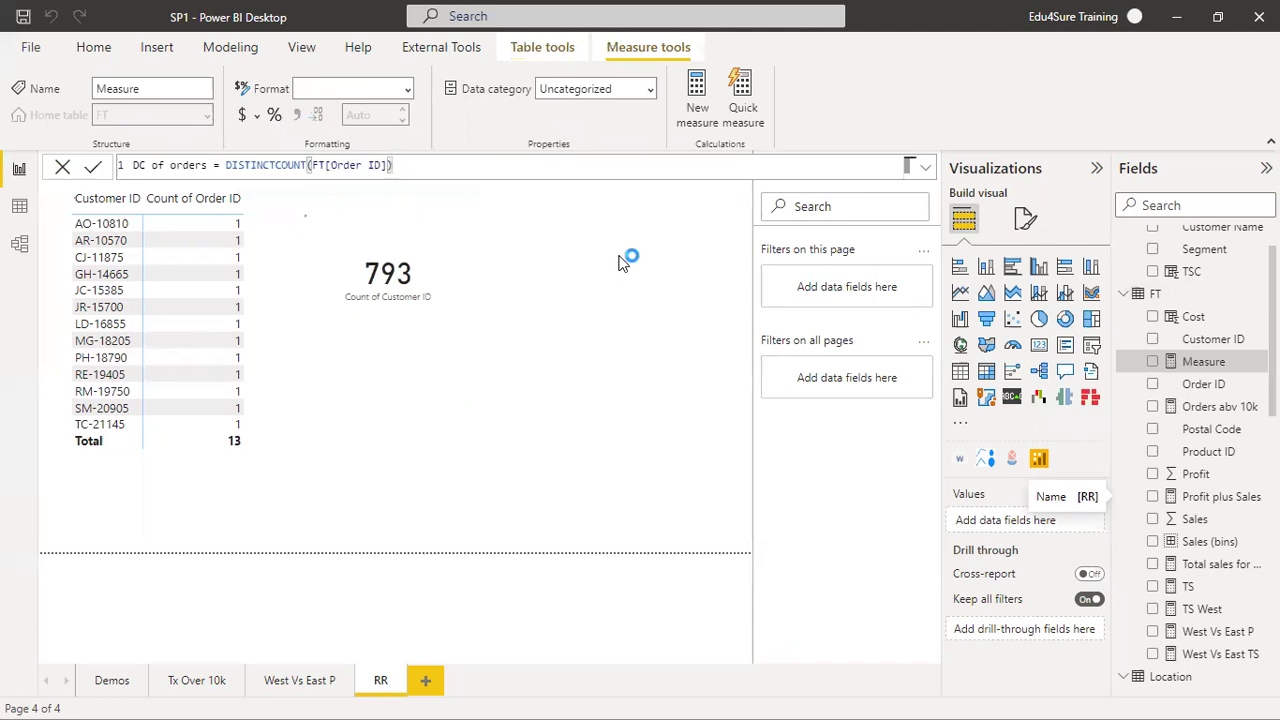
pyautogui.click(257, 223)
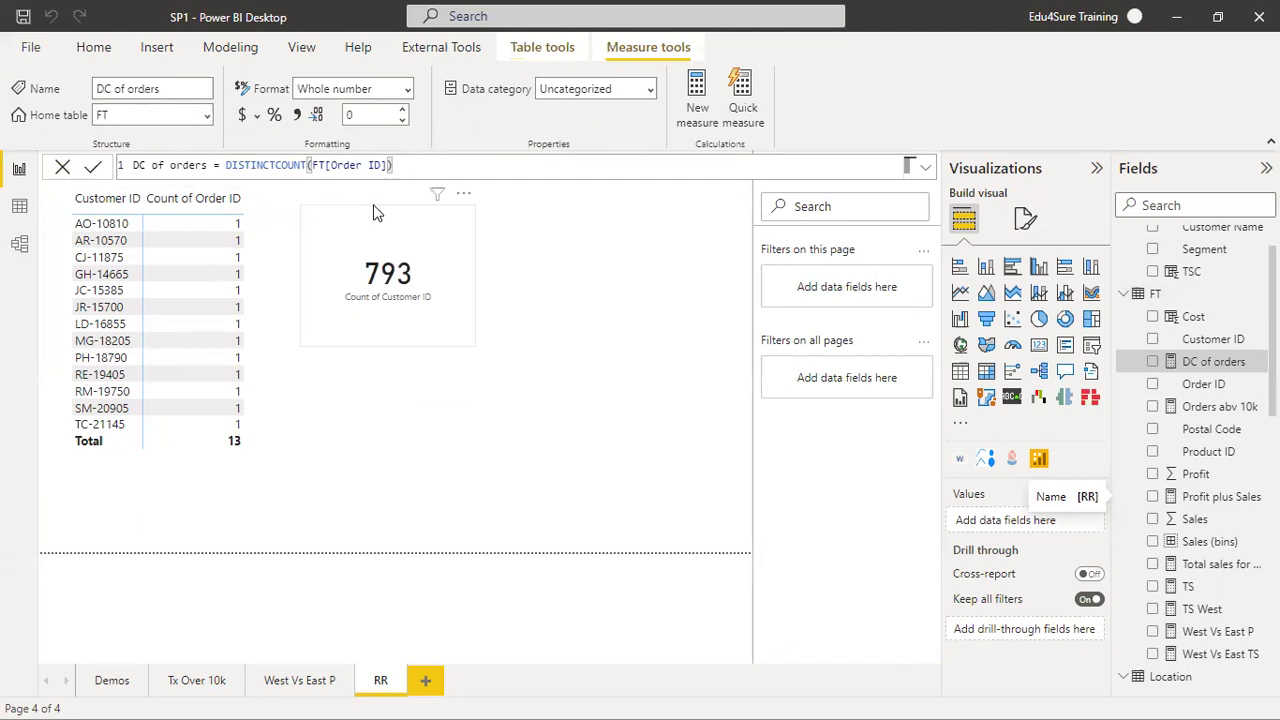
# Start a new FT measure RR = filter(groupby(FT, FT[Customer ID]), [DC of orders]>1)
pyautogui.click(667, 343)
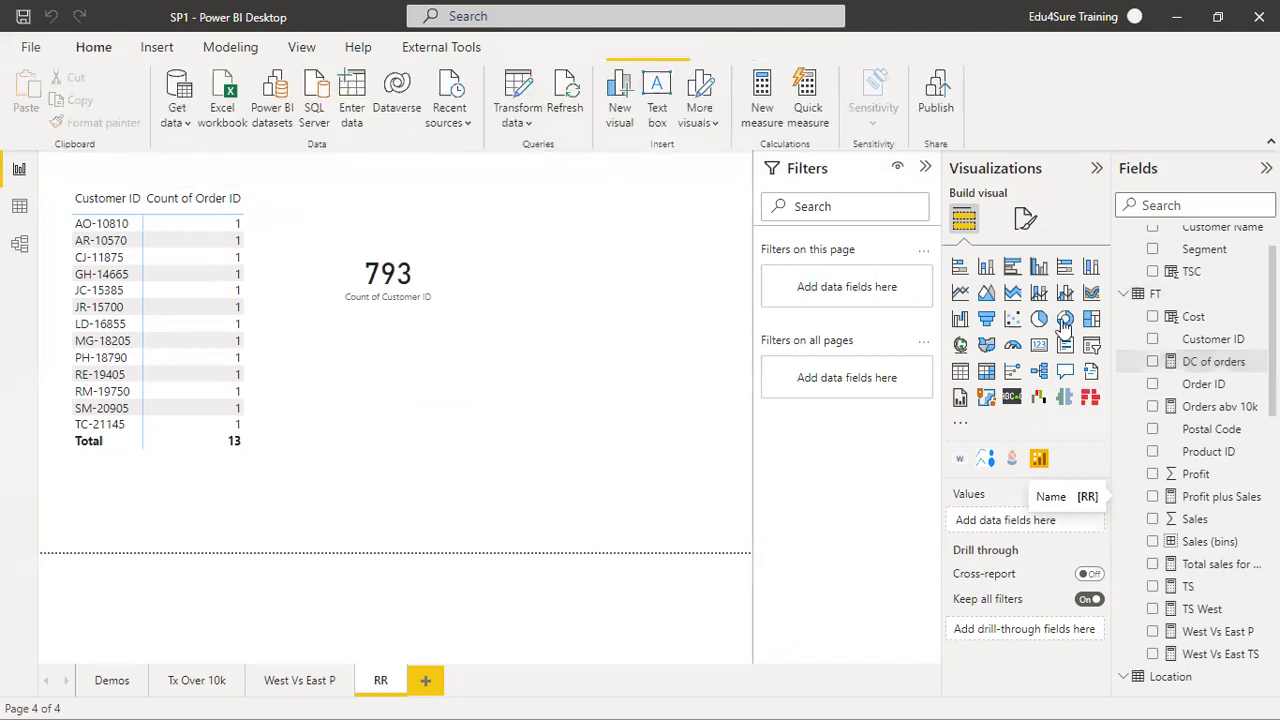
pyautogui.click(1207, 300)
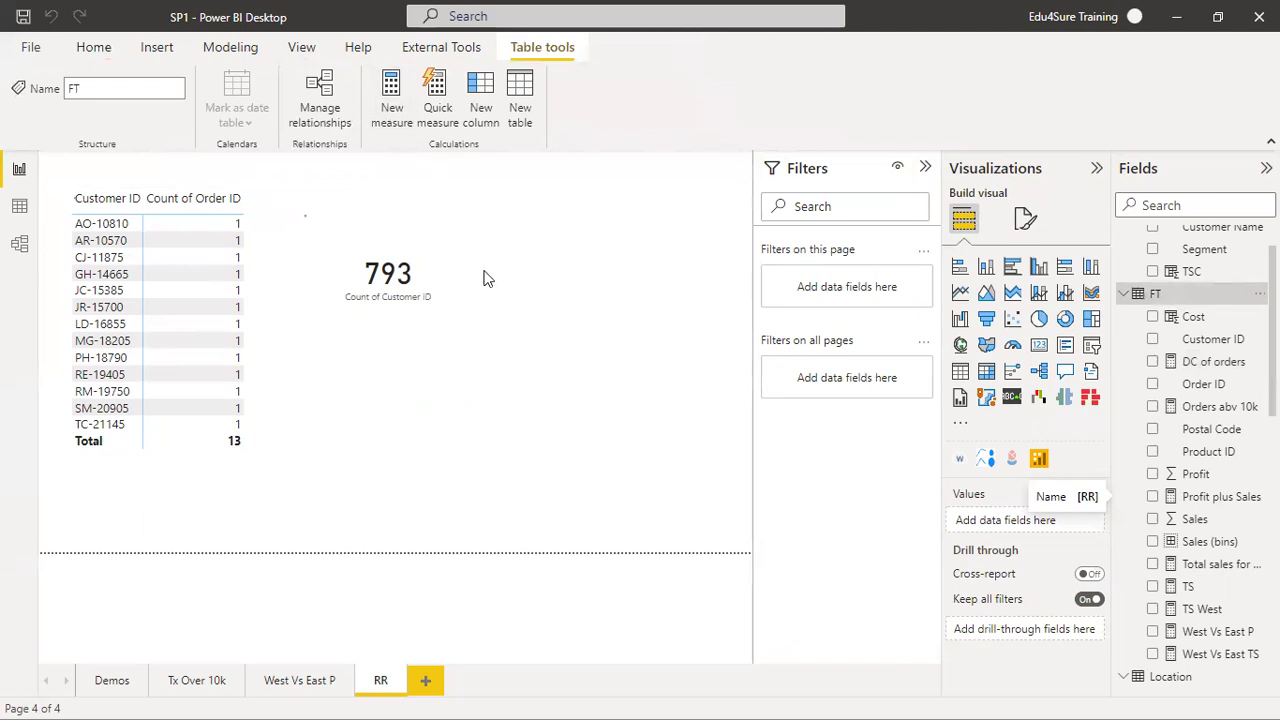
pyautogui.hotkey('alt', 'j')
pyautogui.write('RR = ')
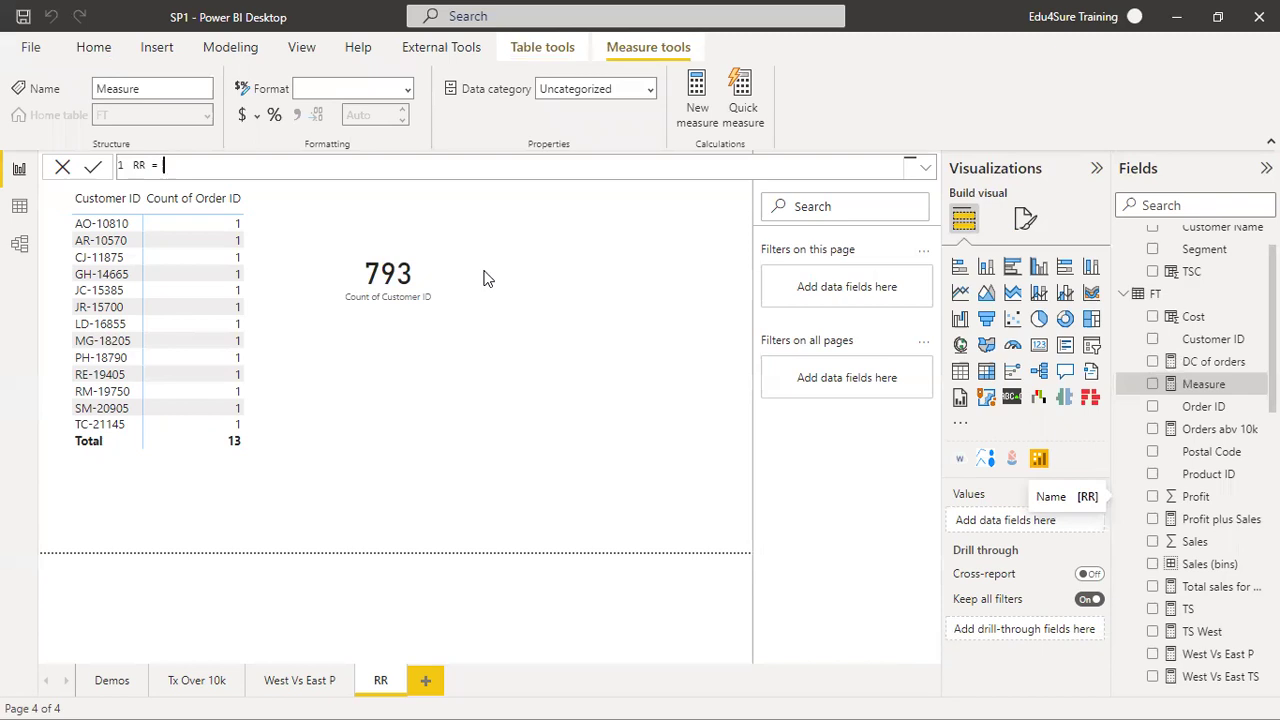
pyautogui.write('filter(')
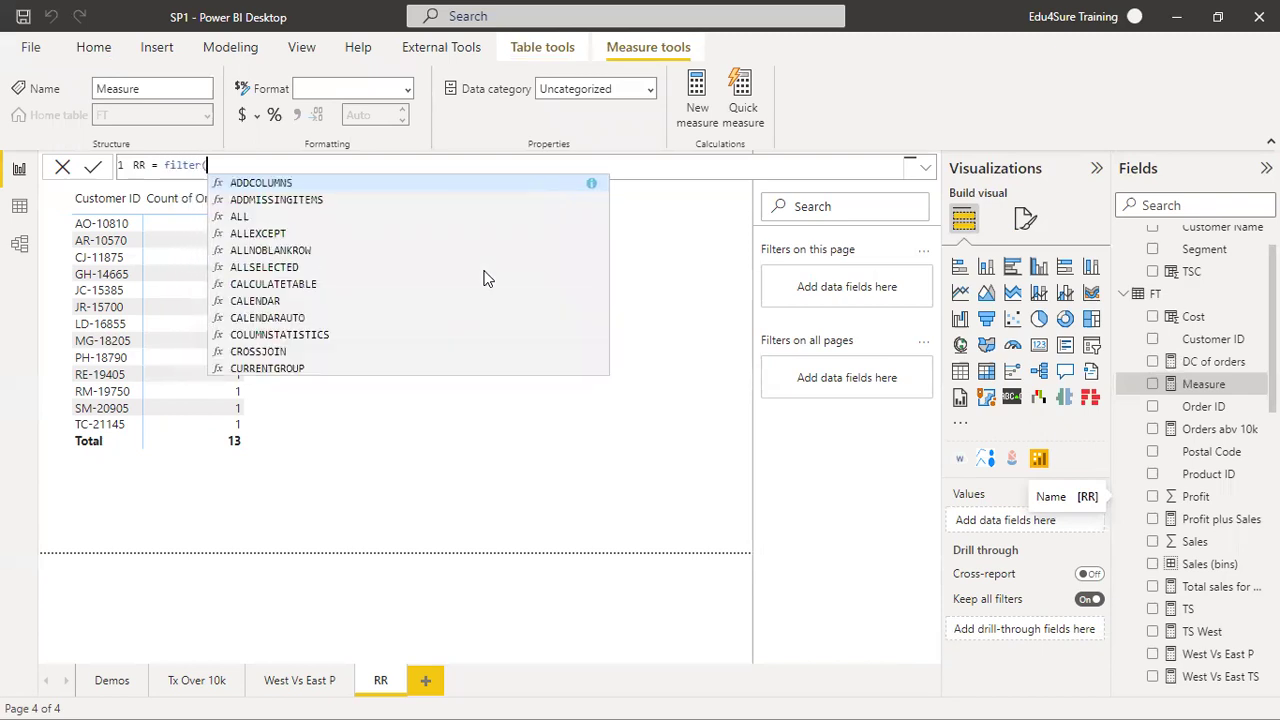
pyautogui.write('grou')
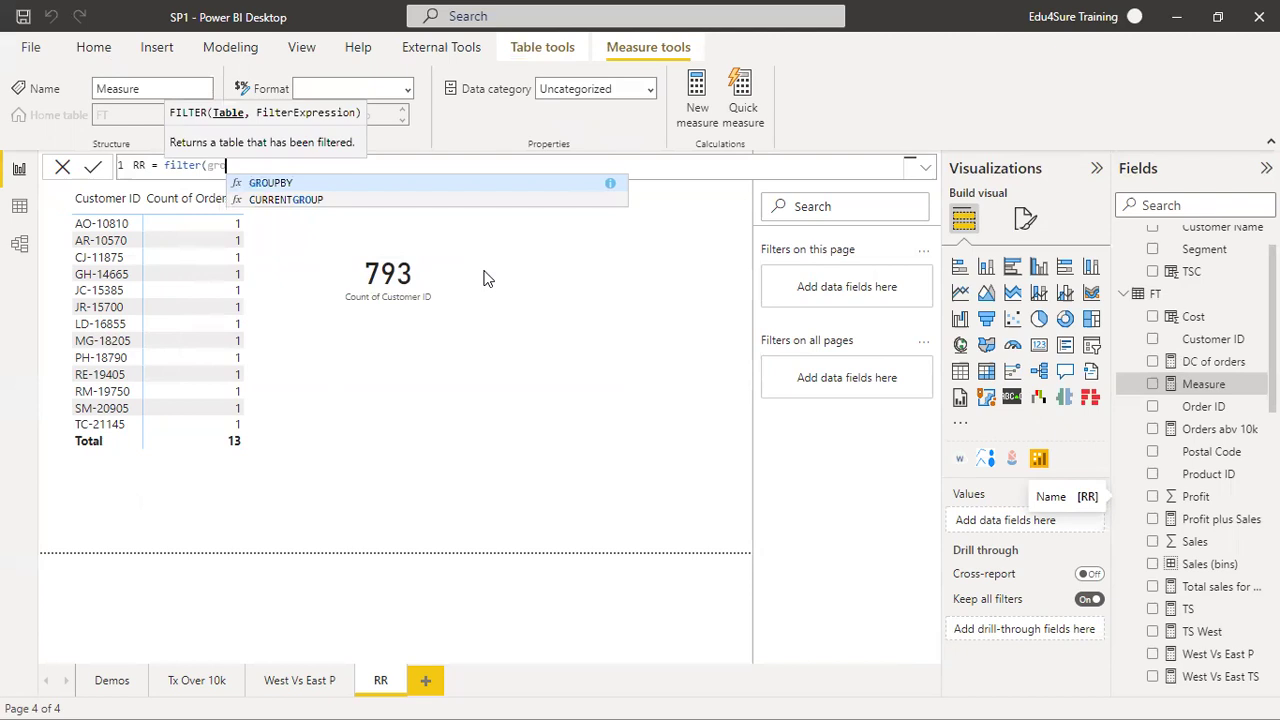
pyautogui.write('p(')
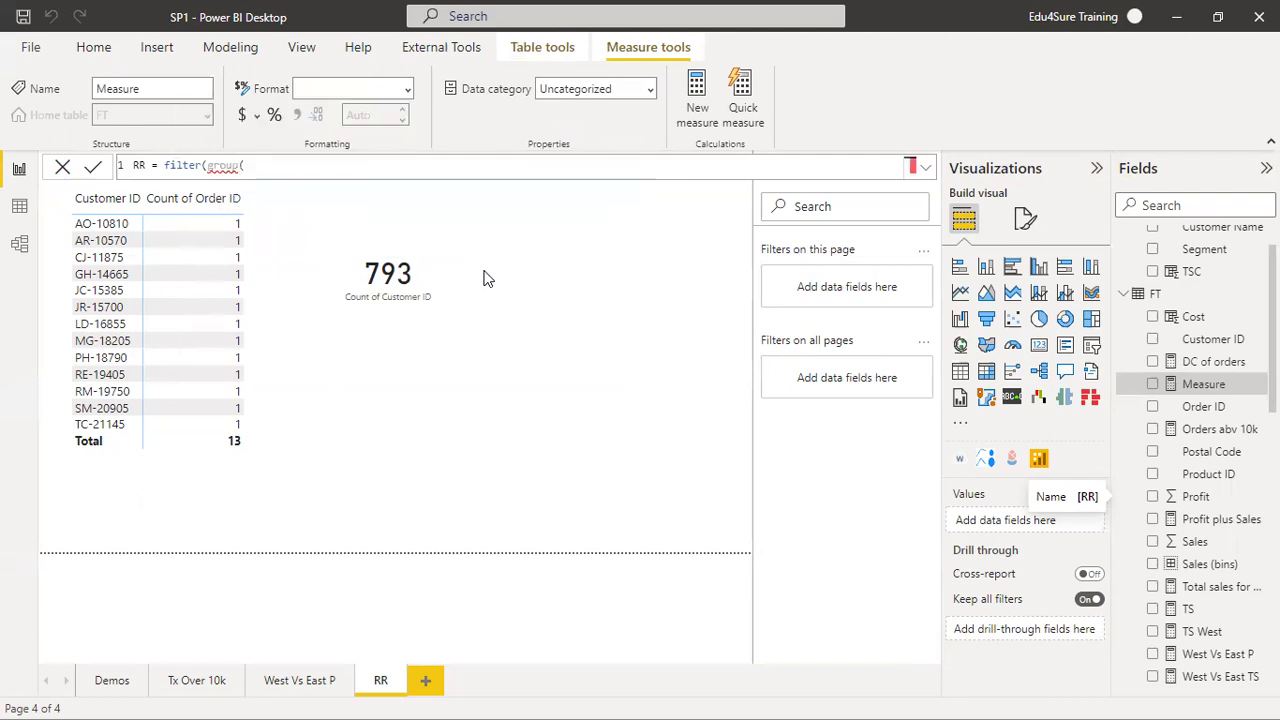
pyautogui.write(')')
pyautogui.press('BackSpace')
pyautogui.press('BackSpace')
pyautogui.press('BackSpace')
pyautogui.write('by(FT')
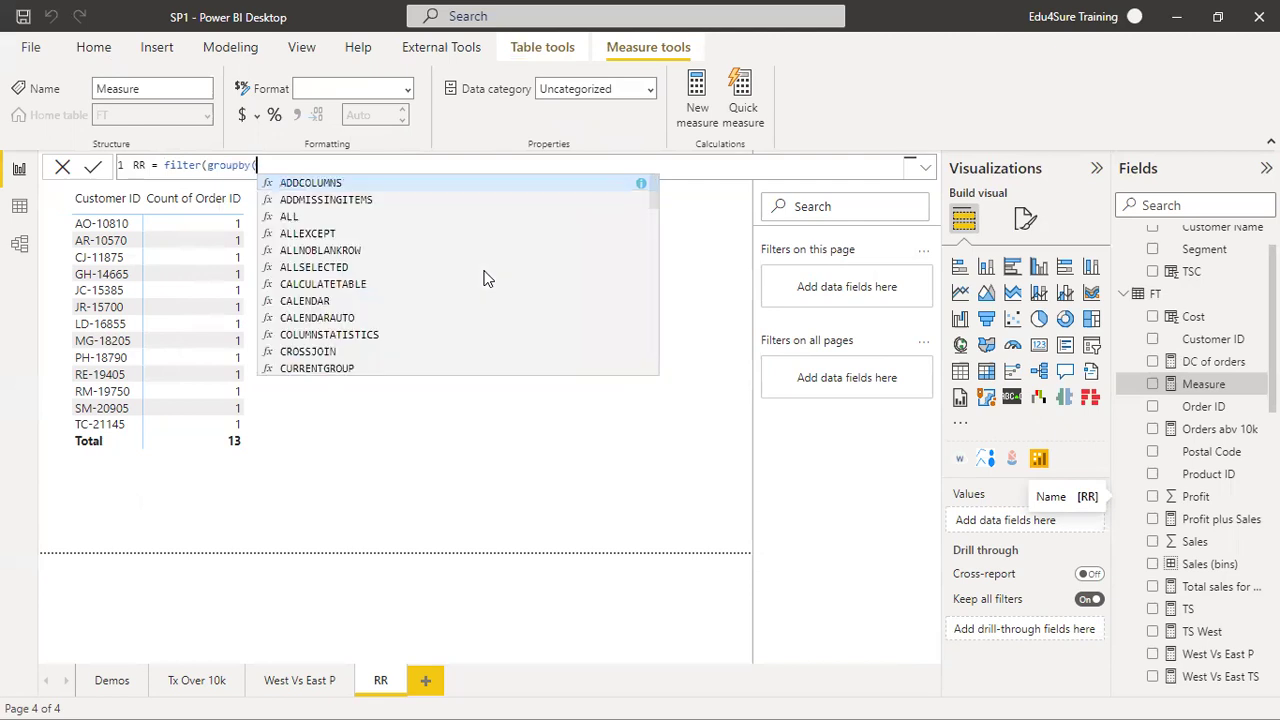
pyautogui.write(', ')
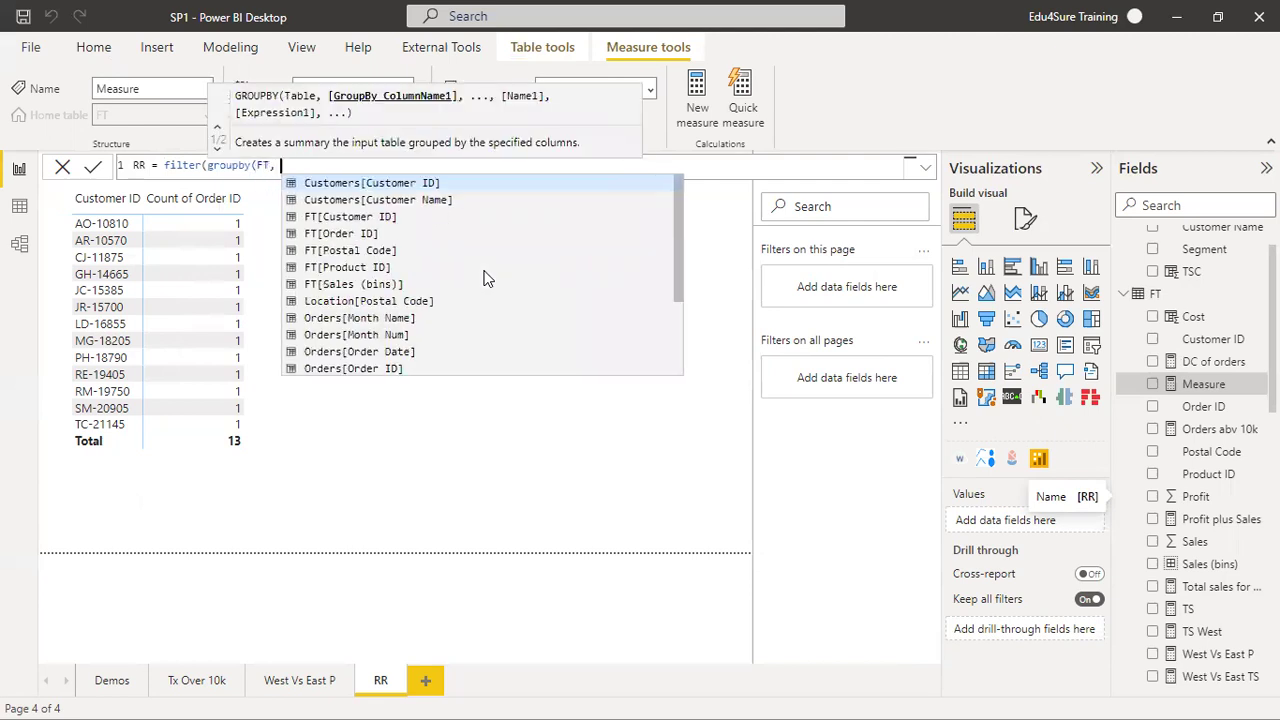
pyautogui.write('FT')
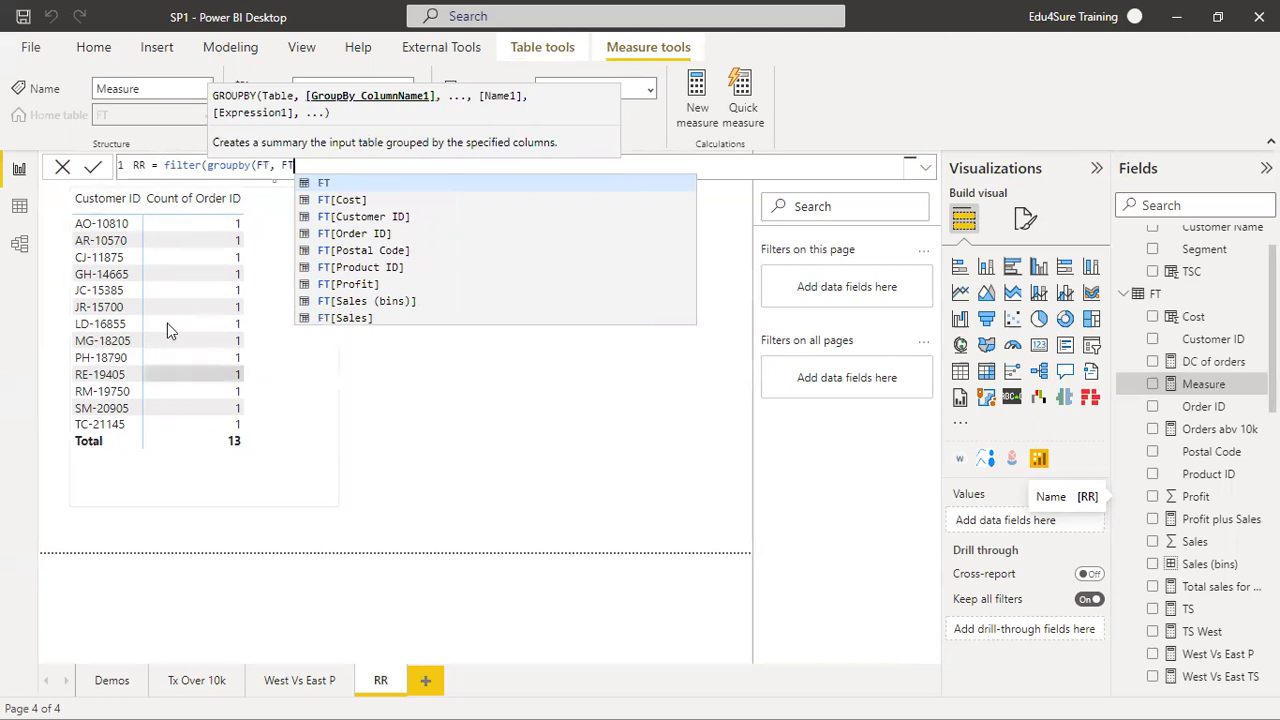
pyautogui.doubleClick(365, 217)
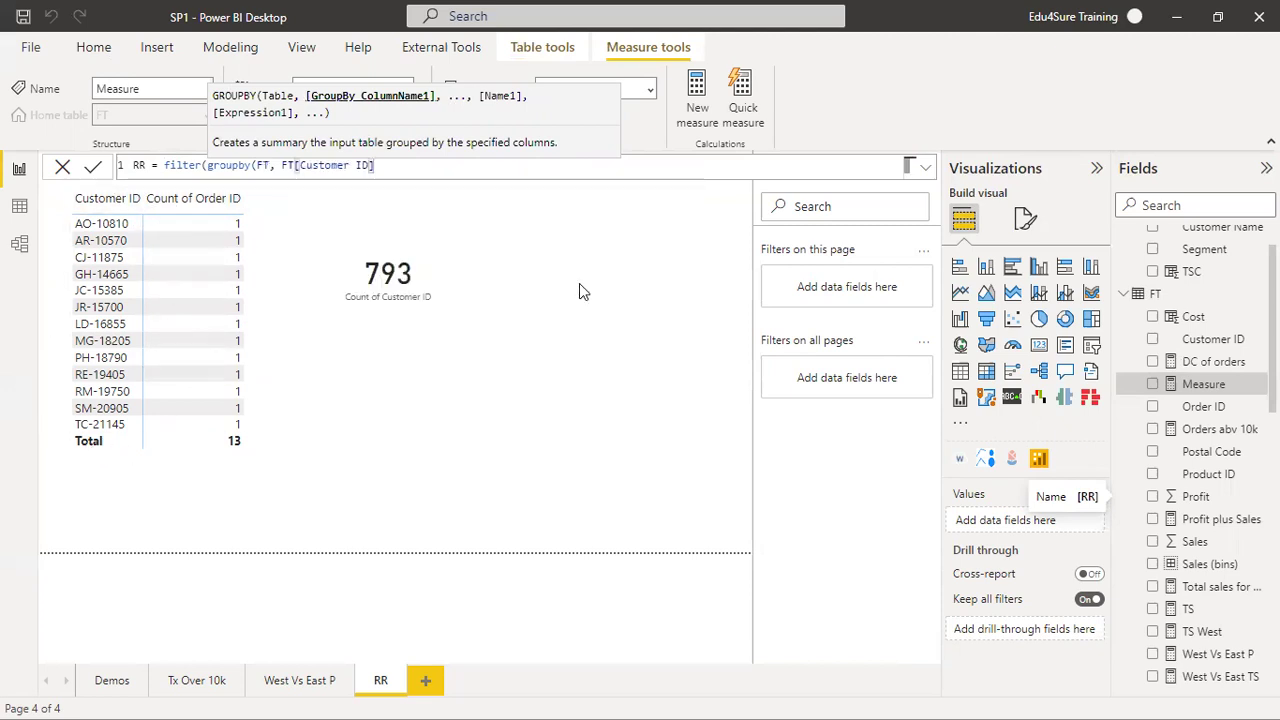
pyautogui.write('),')
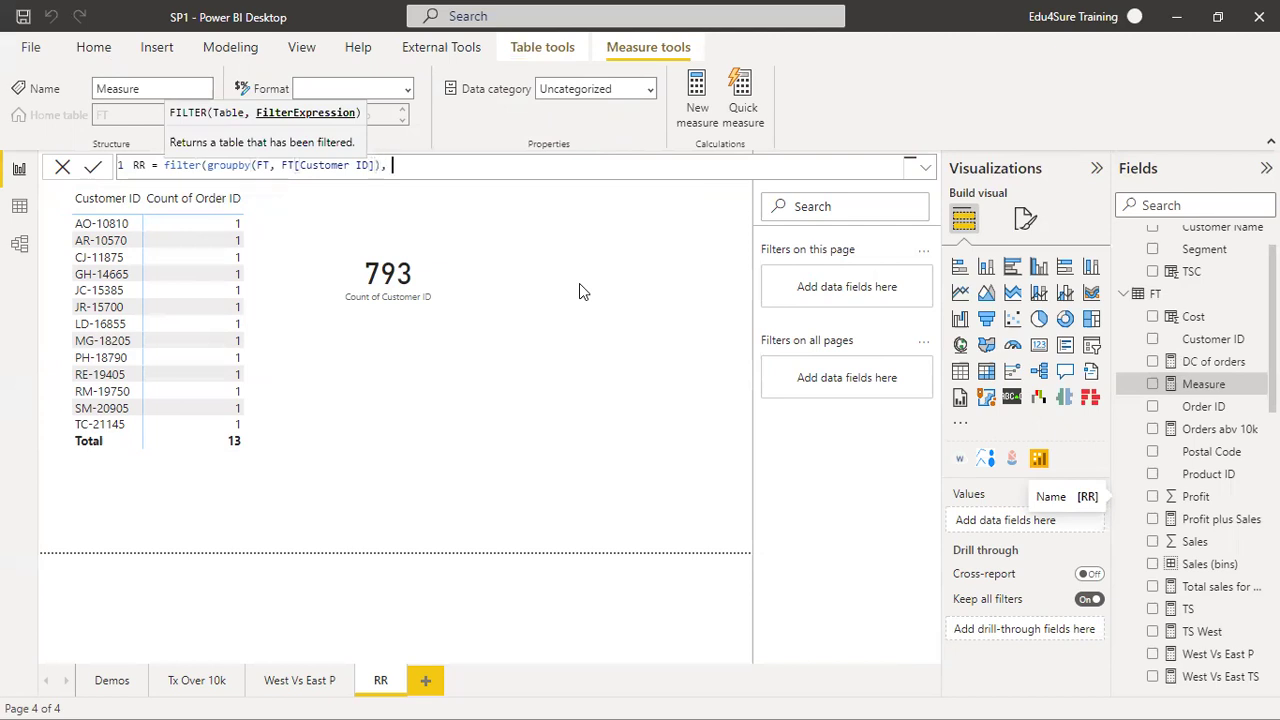
pyautogui.write(' DC')
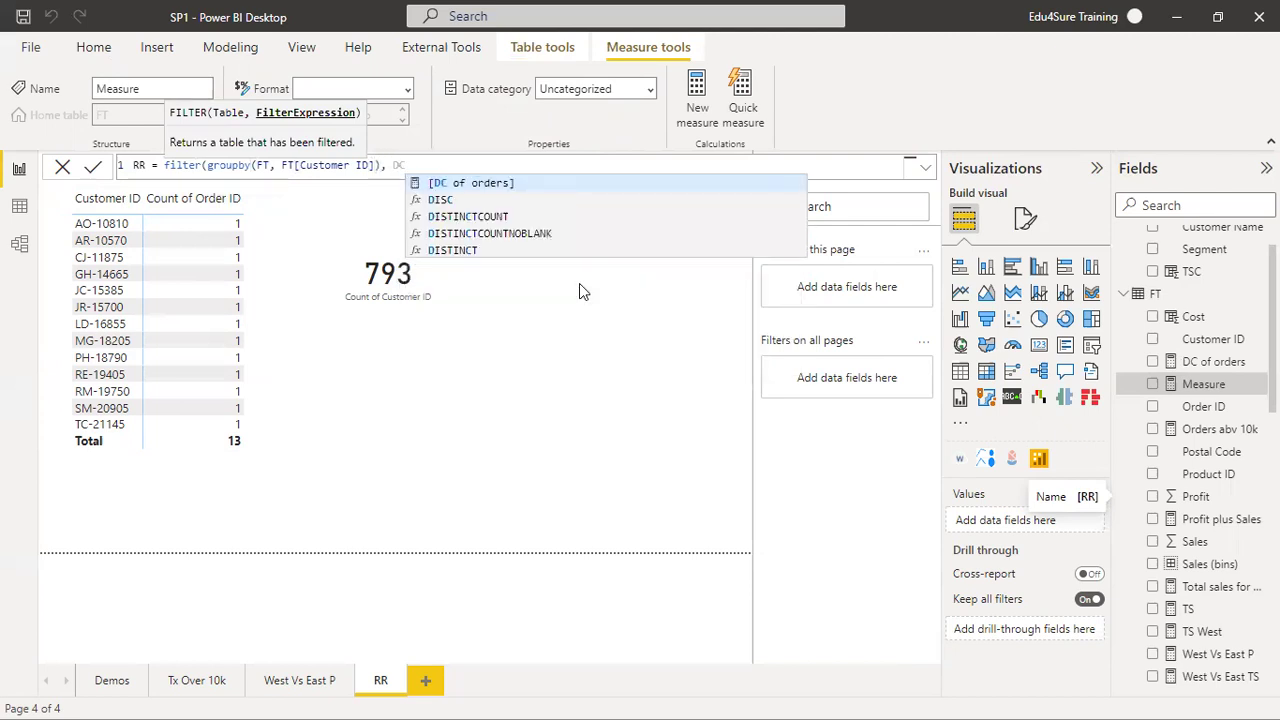
pyautogui.click(508, 183)
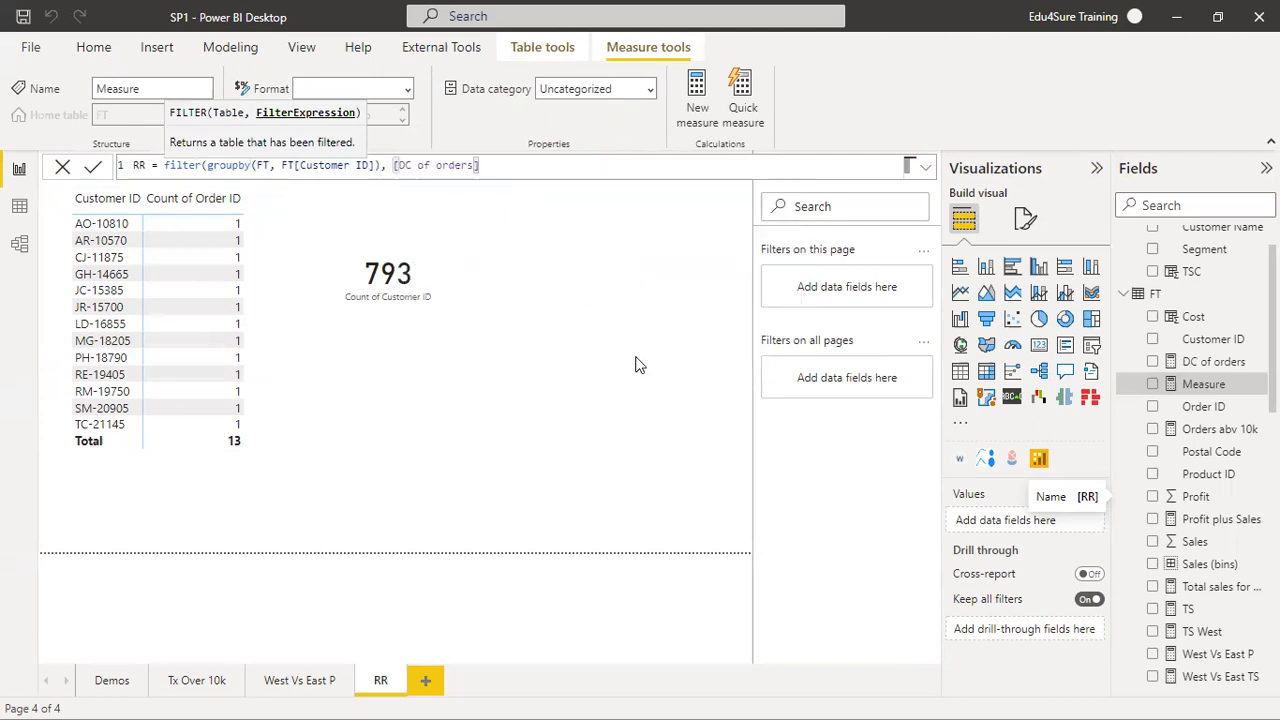
pyautogui.write('>1')
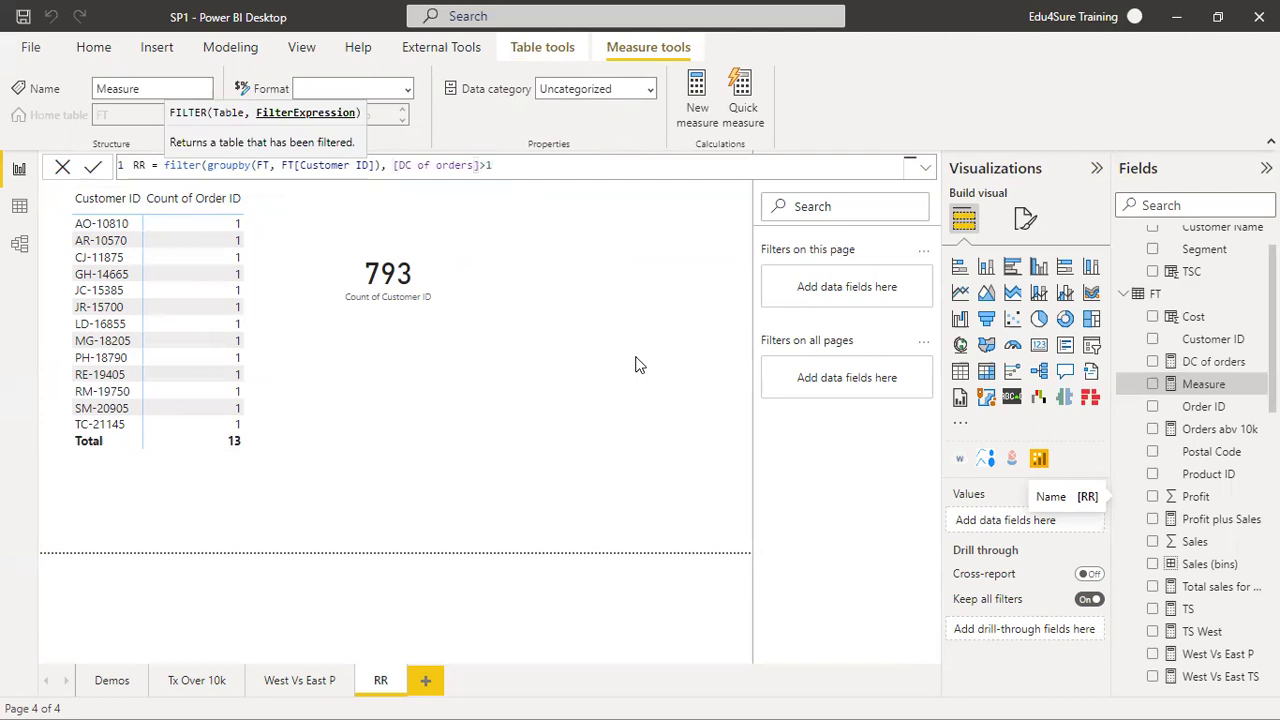
pyautogui.write(')')
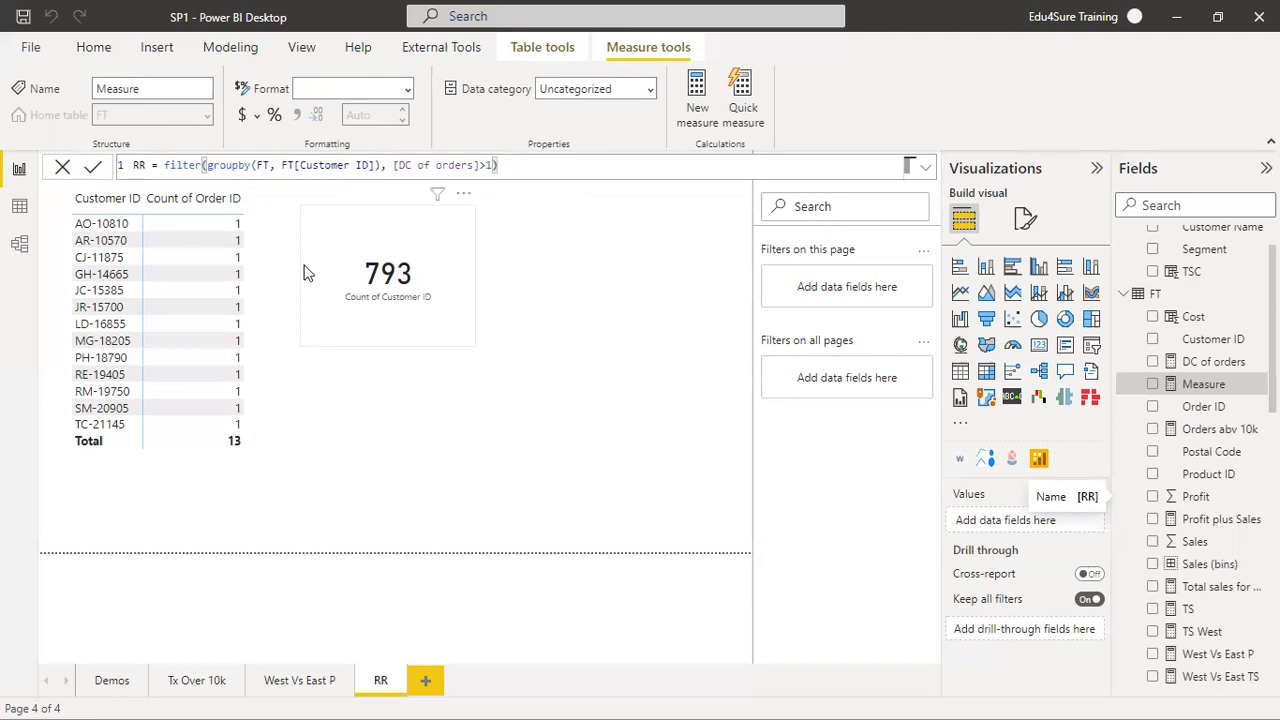
# Wrap the filter in COUNTROWS, divide by DISTINCTCOUNT(Customers[Customer ID]), and commit RR
pyautogui.click(164, 165)
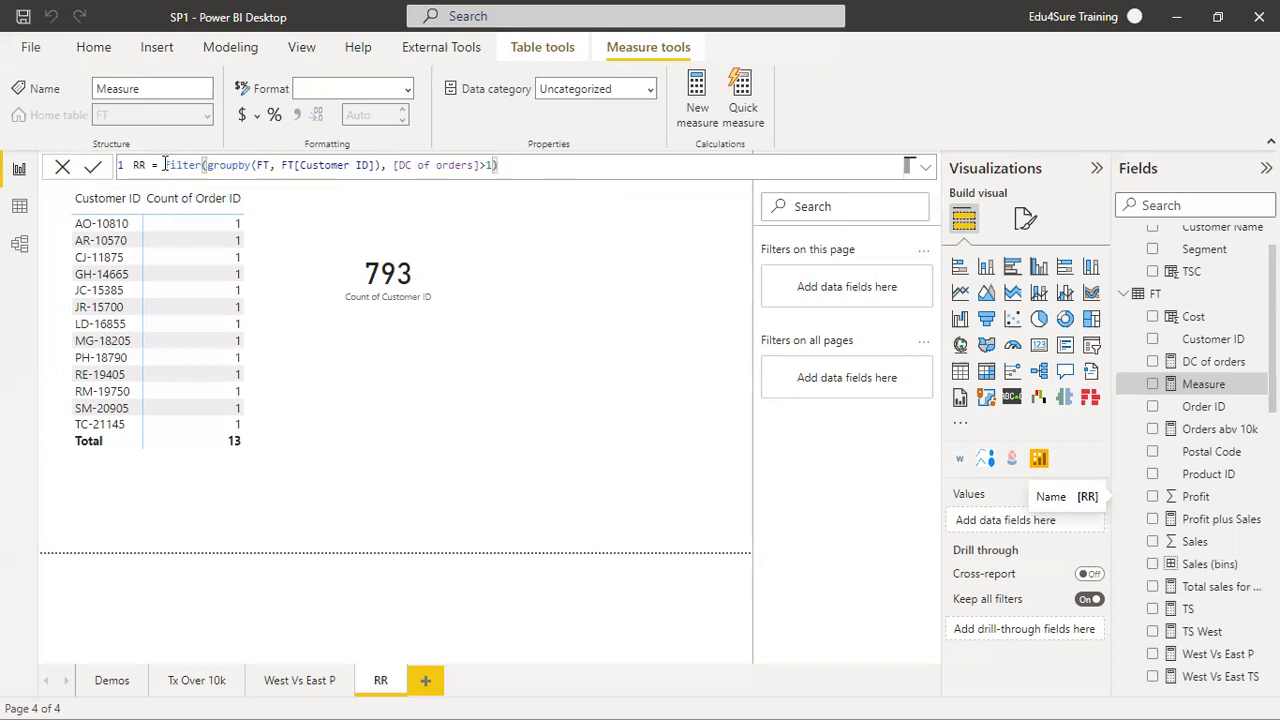
pyautogui.write('countrow')
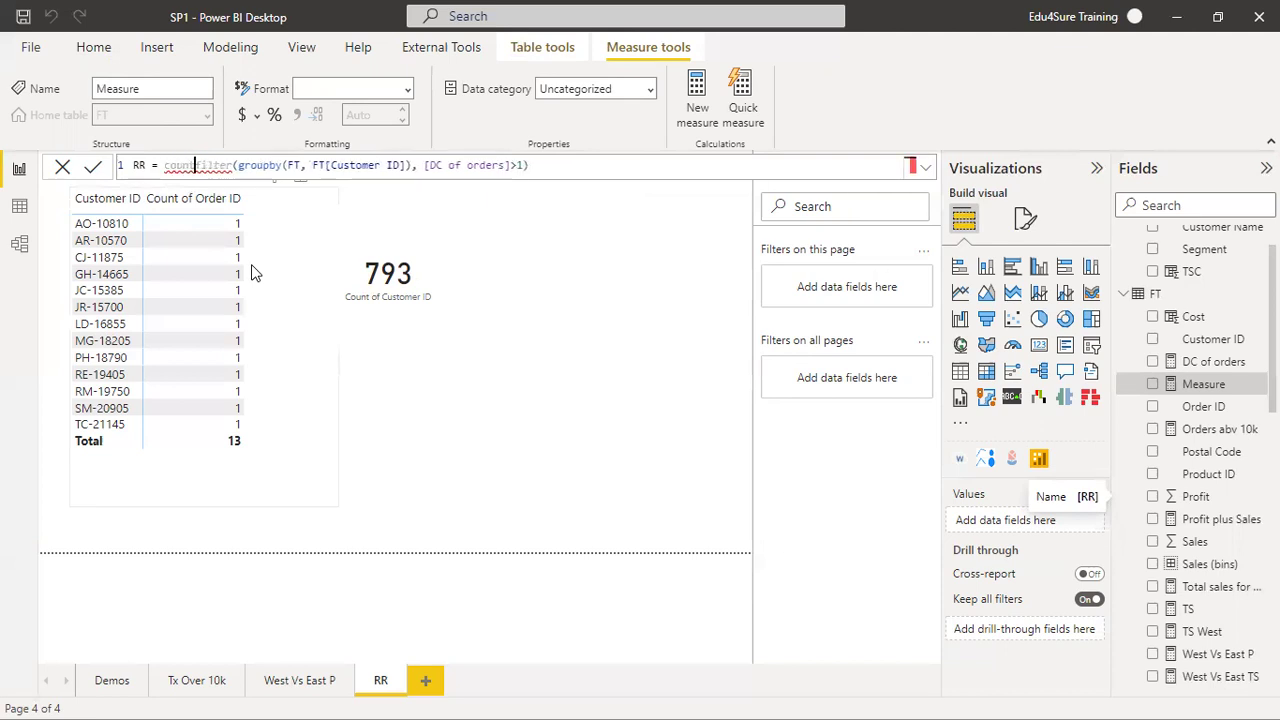
pyautogui.write('s(F')
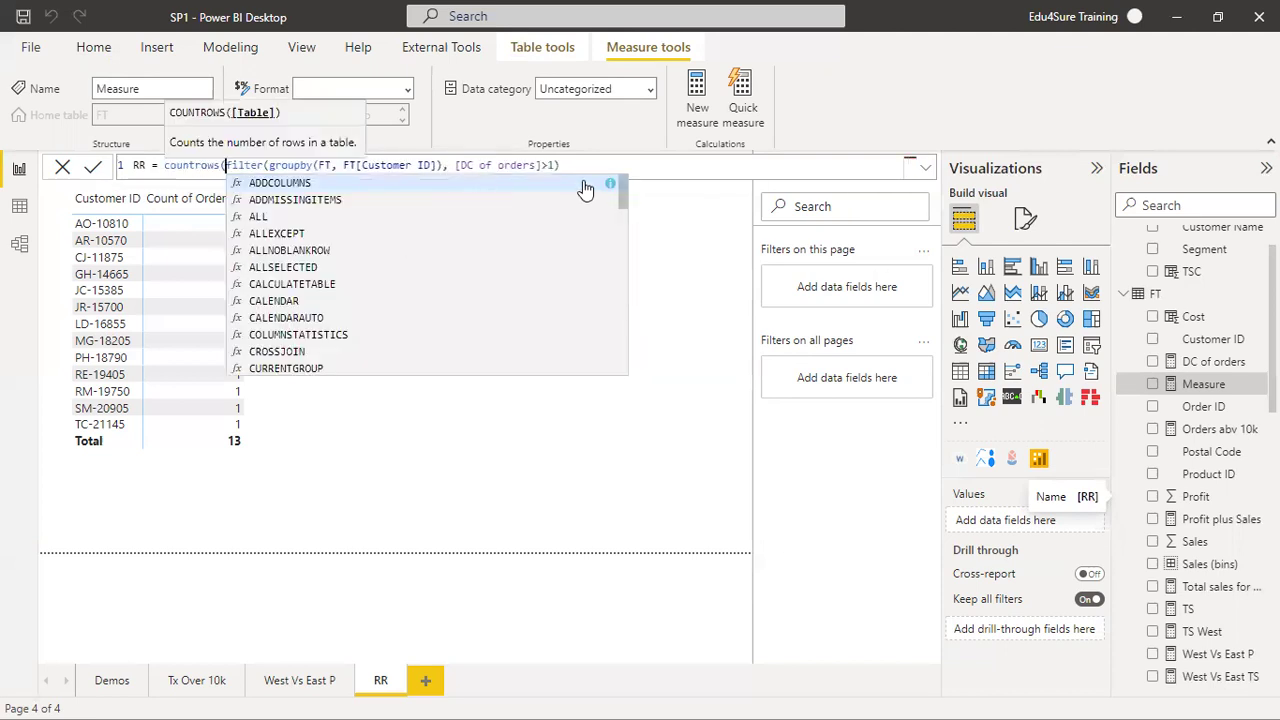
pyautogui.click(592, 165)
pyautogui.write('))')
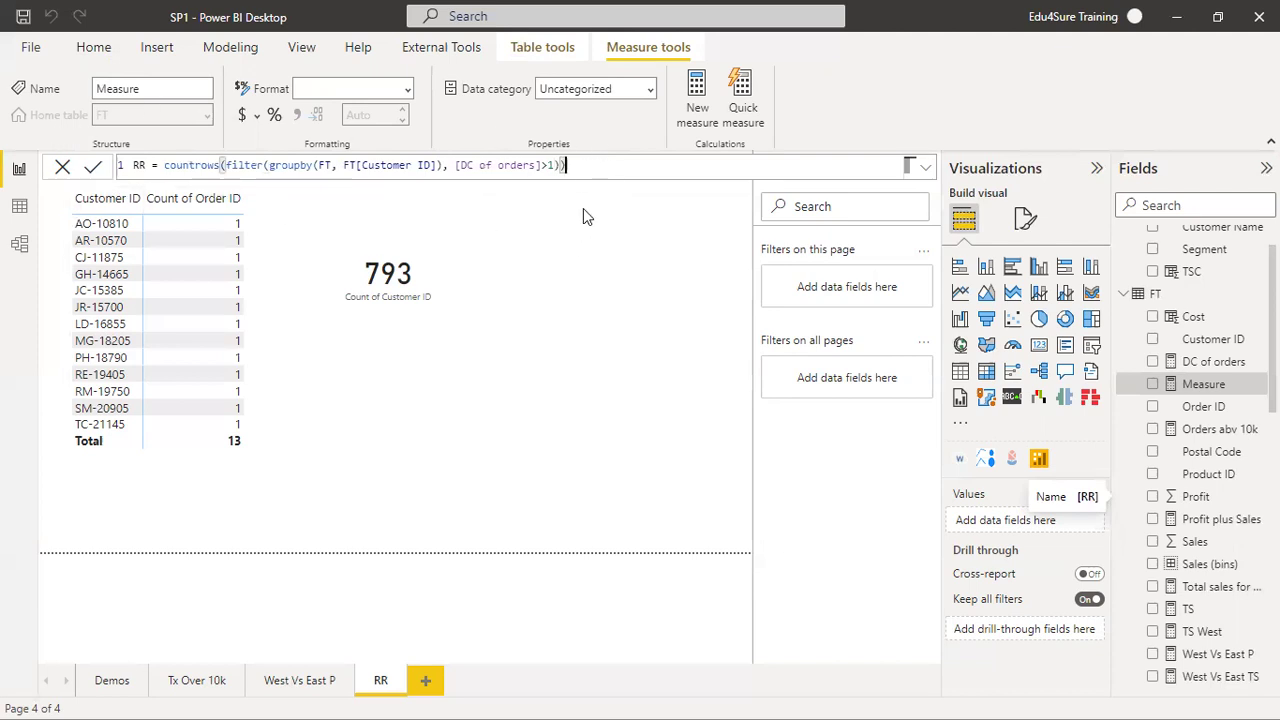
pyautogui.write('/dis')
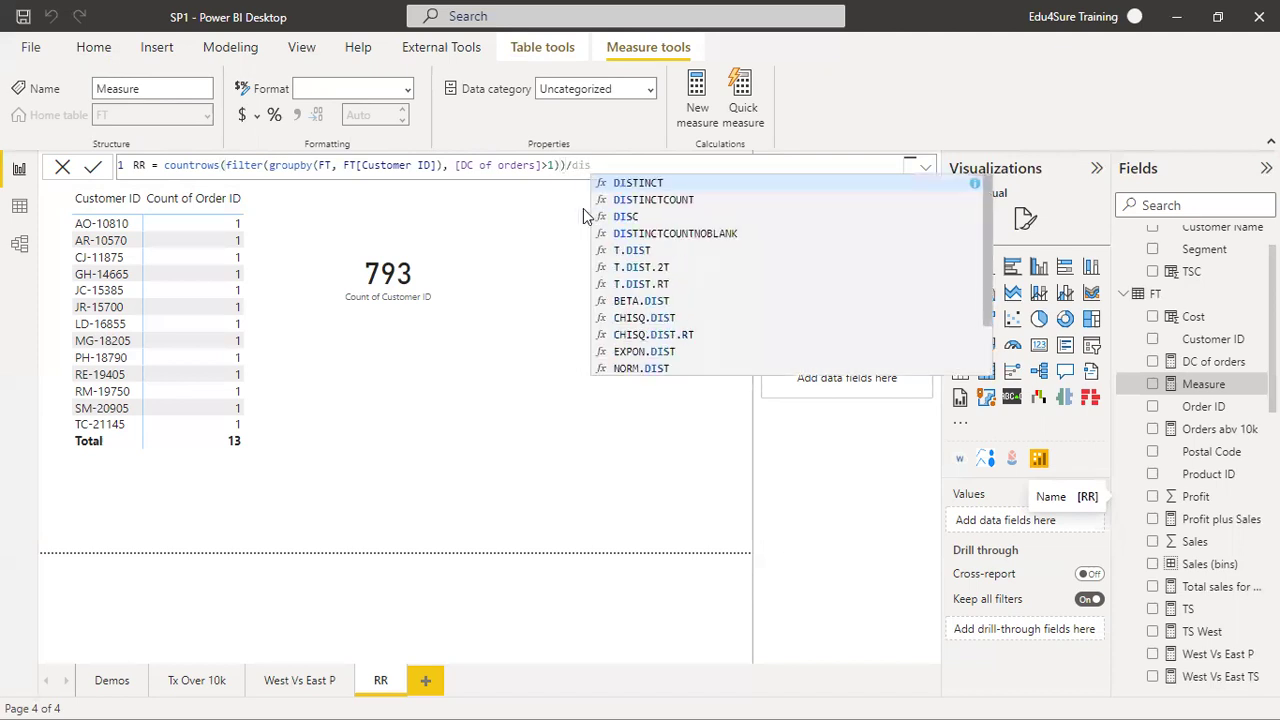
pyautogui.click(660, 200)
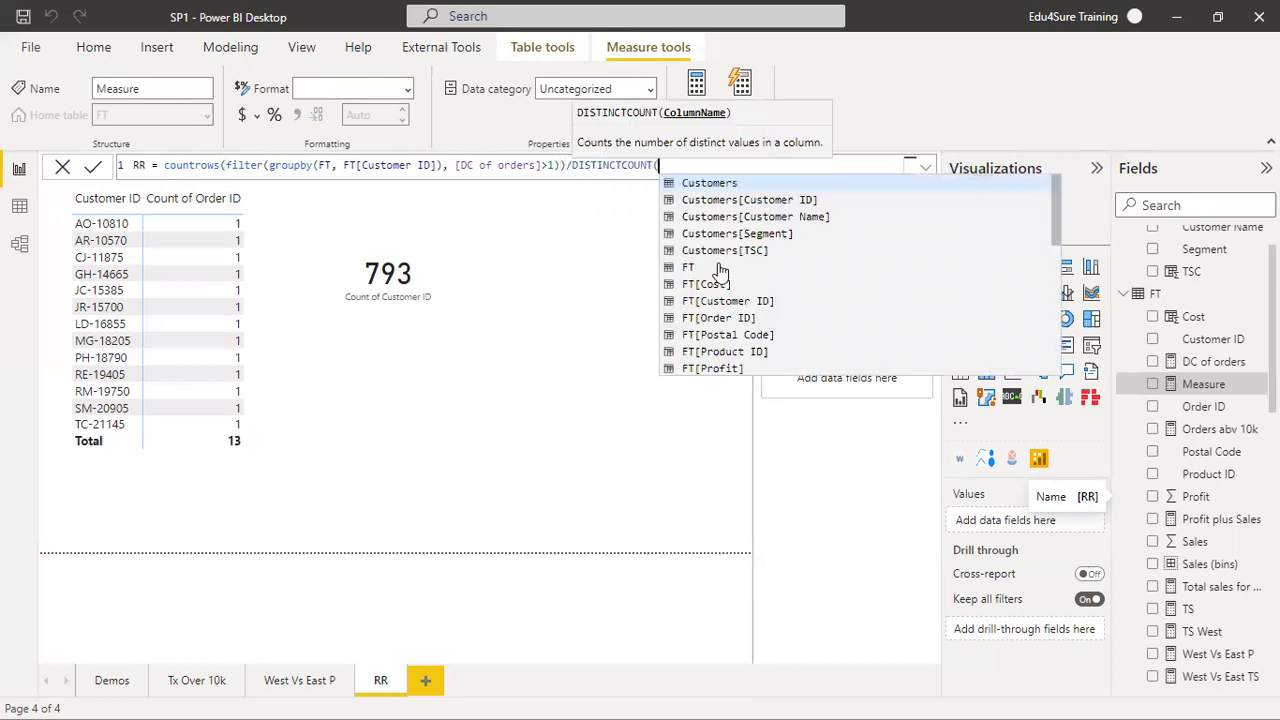
pyautogui.write('cus')
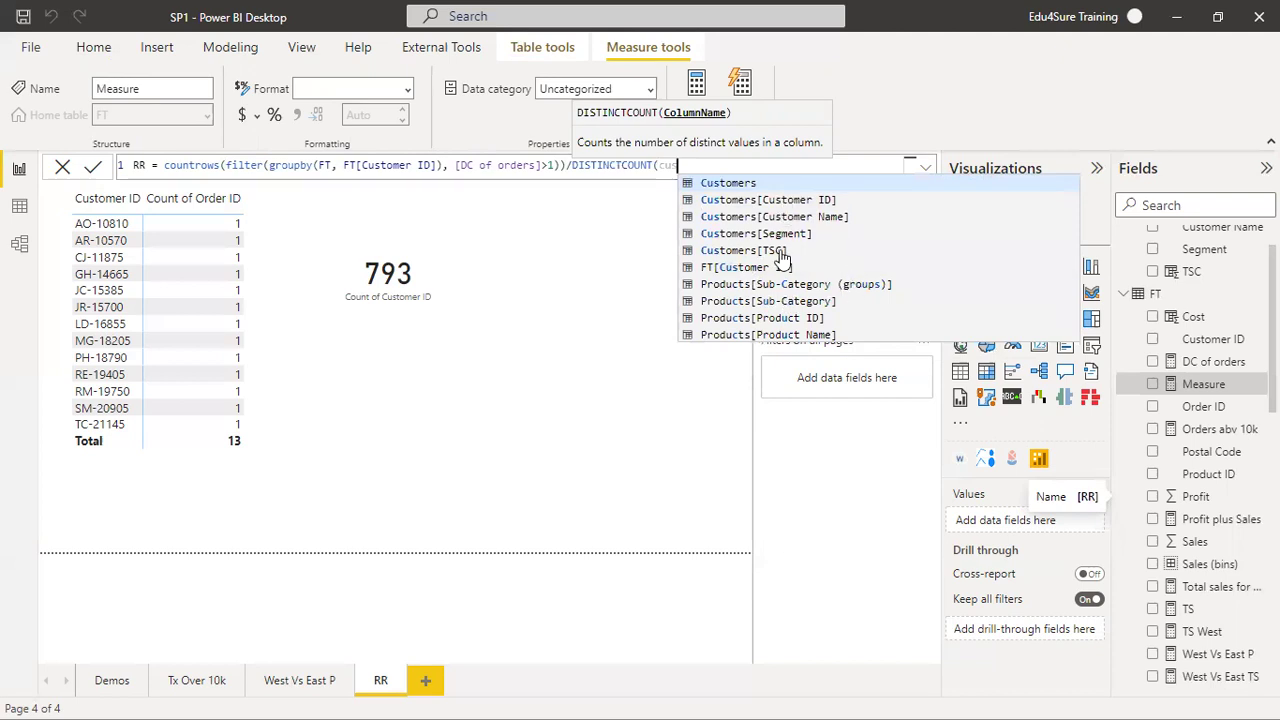
pyautogui.click(785, 200)
pyautogui.write(')')
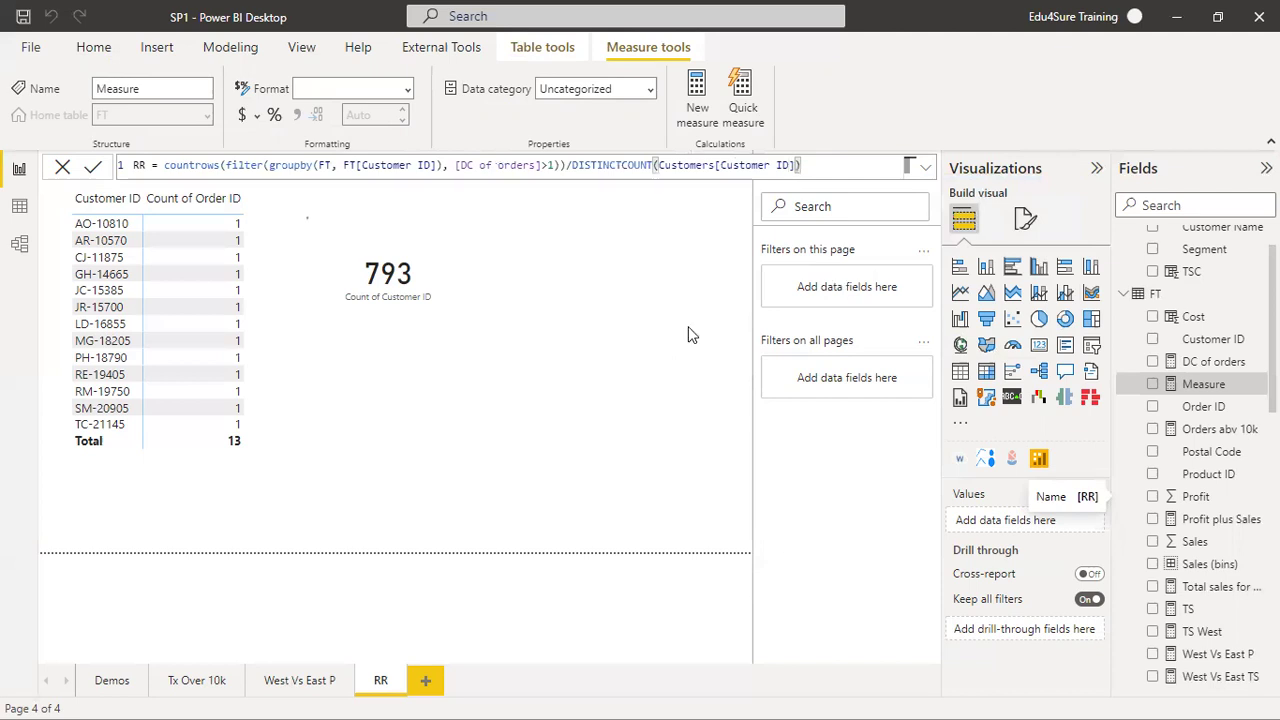
pyautogui.click(591, 346)
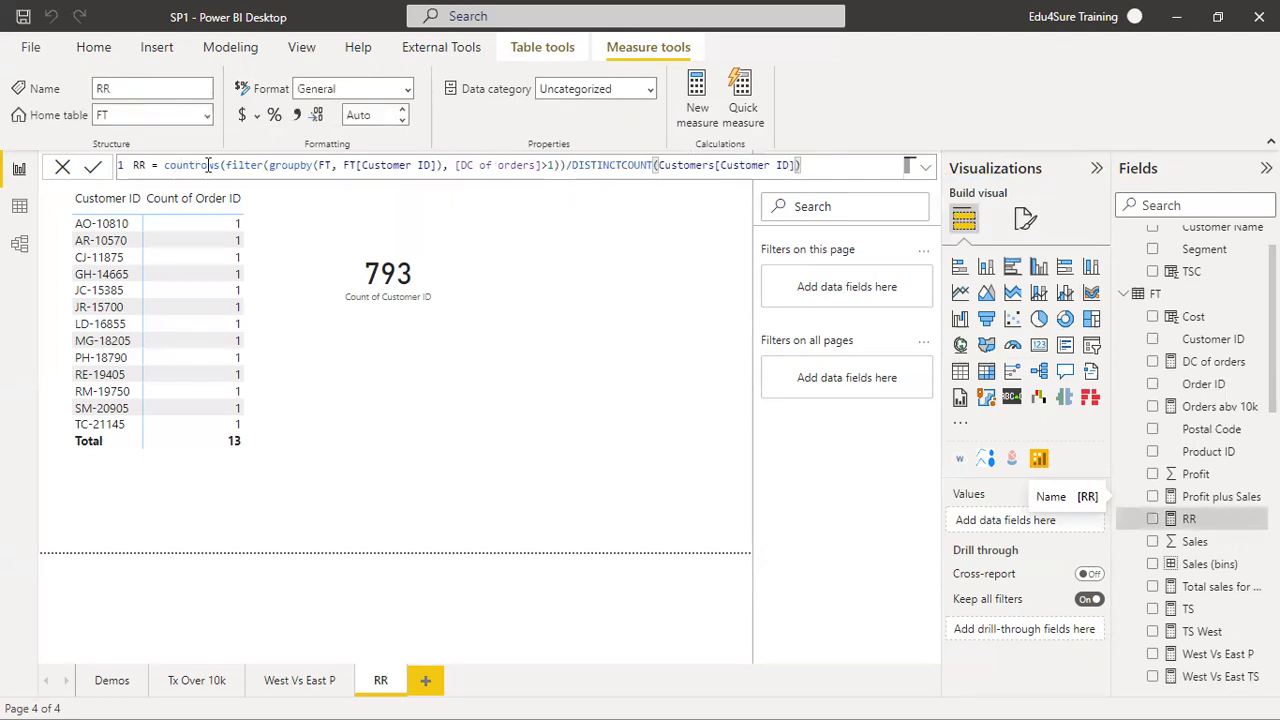
# Add a card displaying the RR measure (0.98) and make it shorter
pyautogui.click(788, 343)
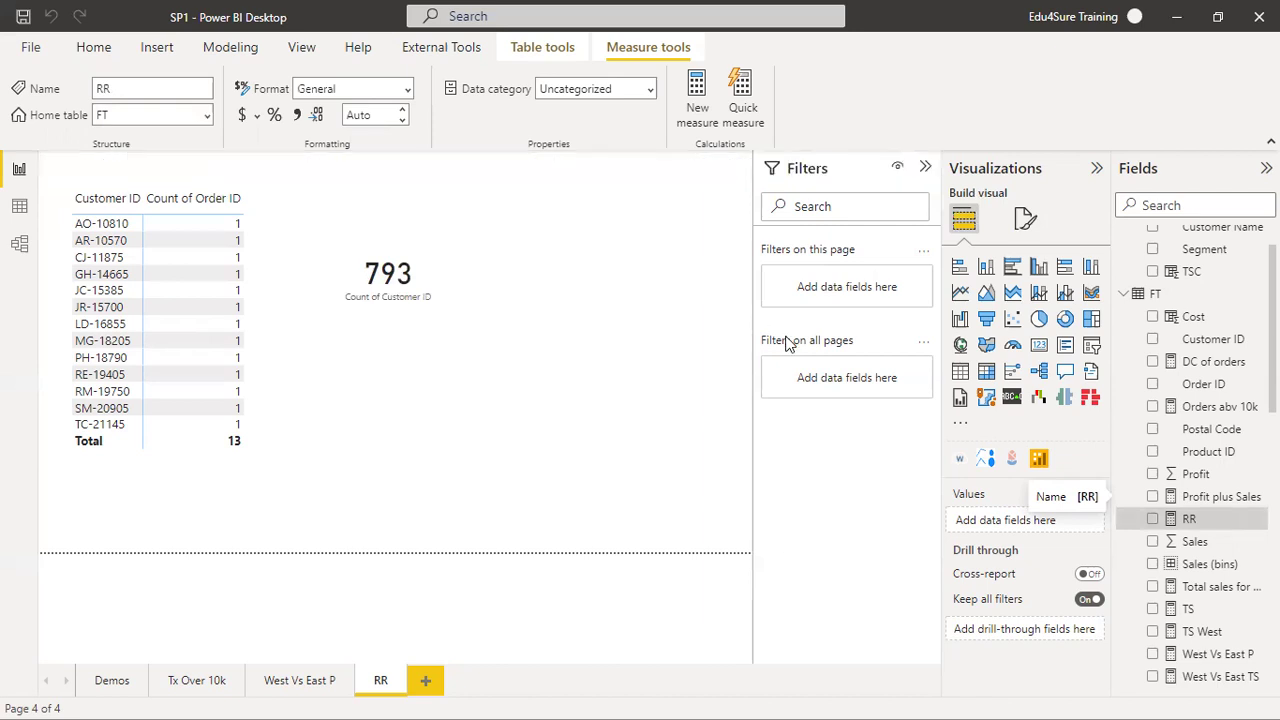
pyautogui.click(1039, 345)
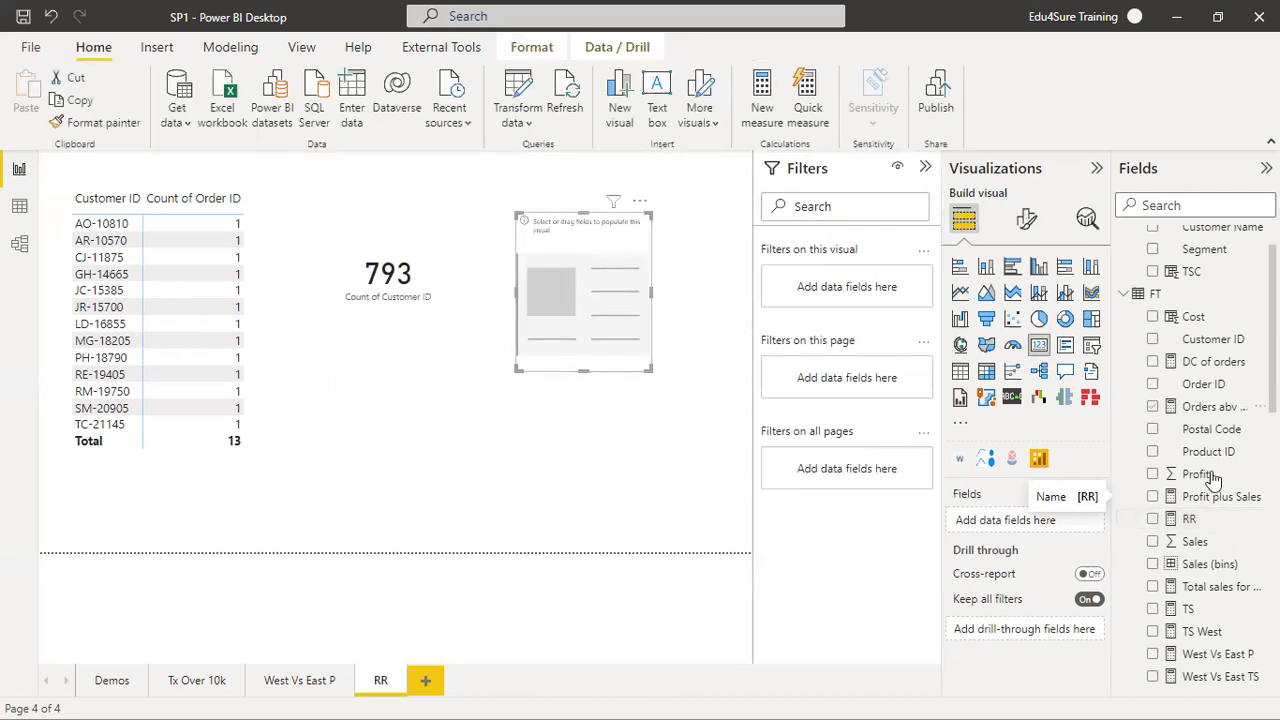
pyautogui.scroll(-1, 1200, 500)
pyautogui.moveTo(1154, 451); pyautogui.dragTo(1005, 520)
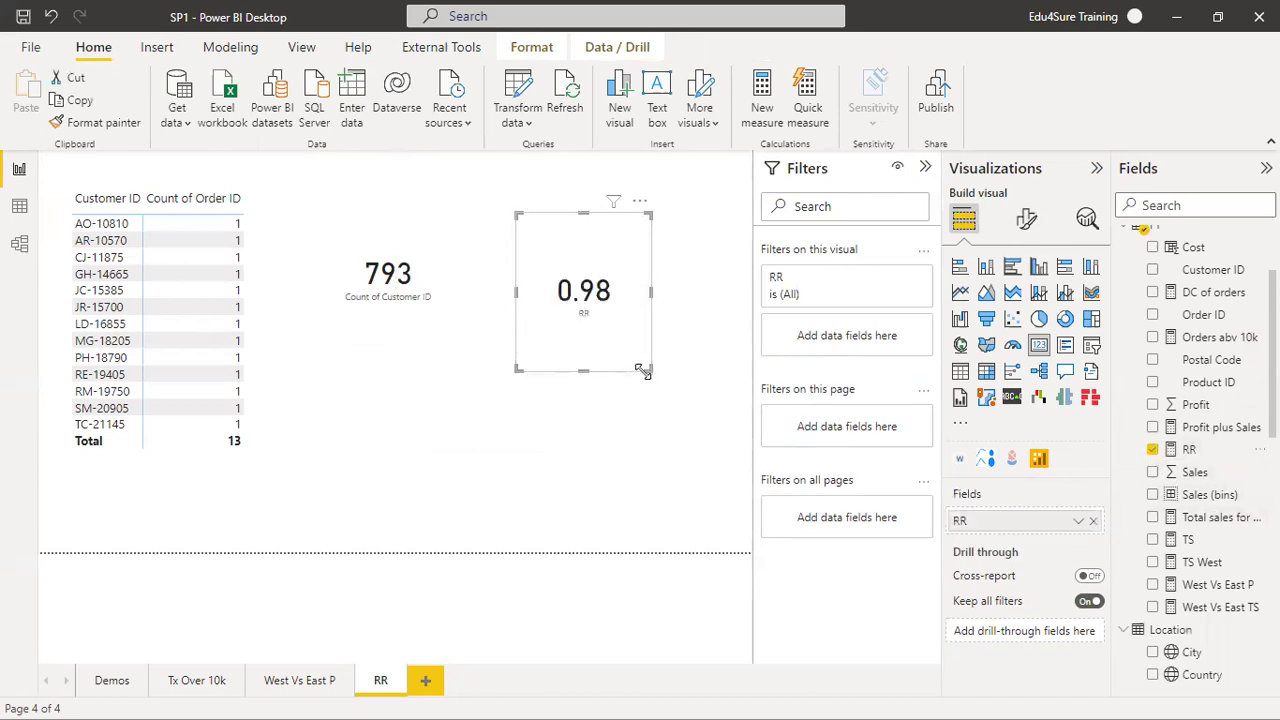
pyautogui.moveTo(652, 370); pyautogui.dragTo(670, 330)
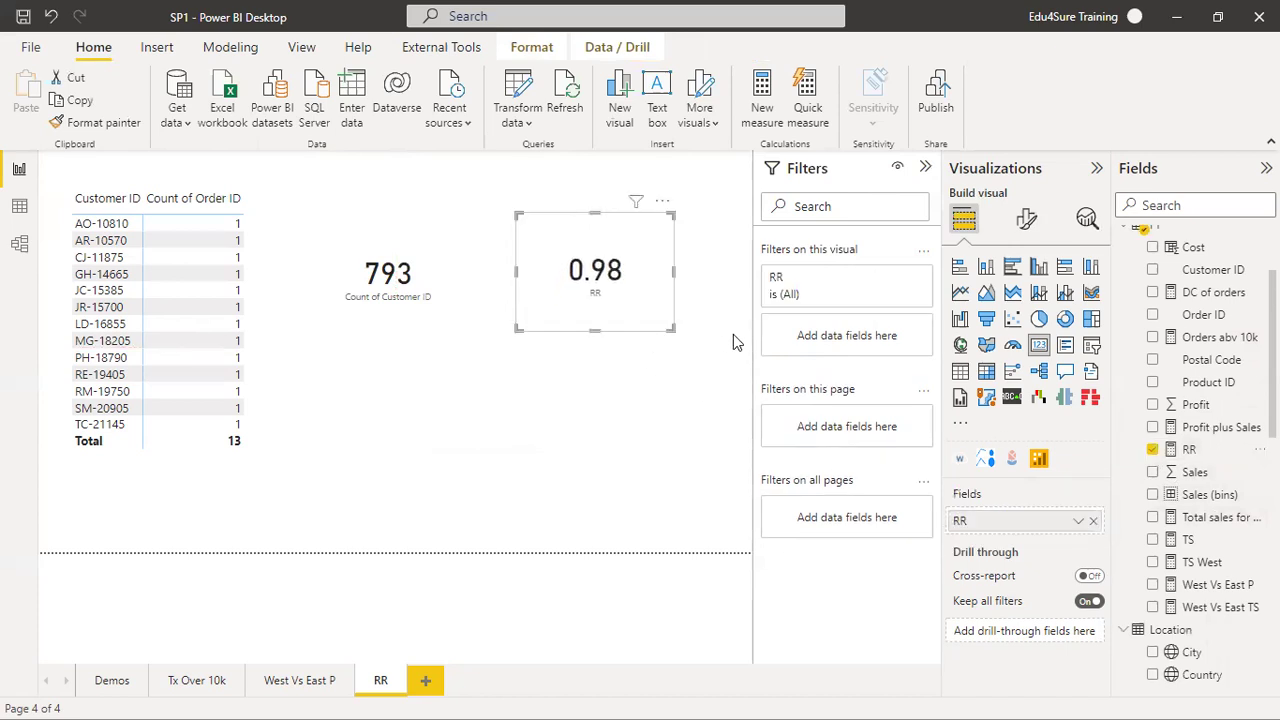
pyautogui.click(1219, 451)
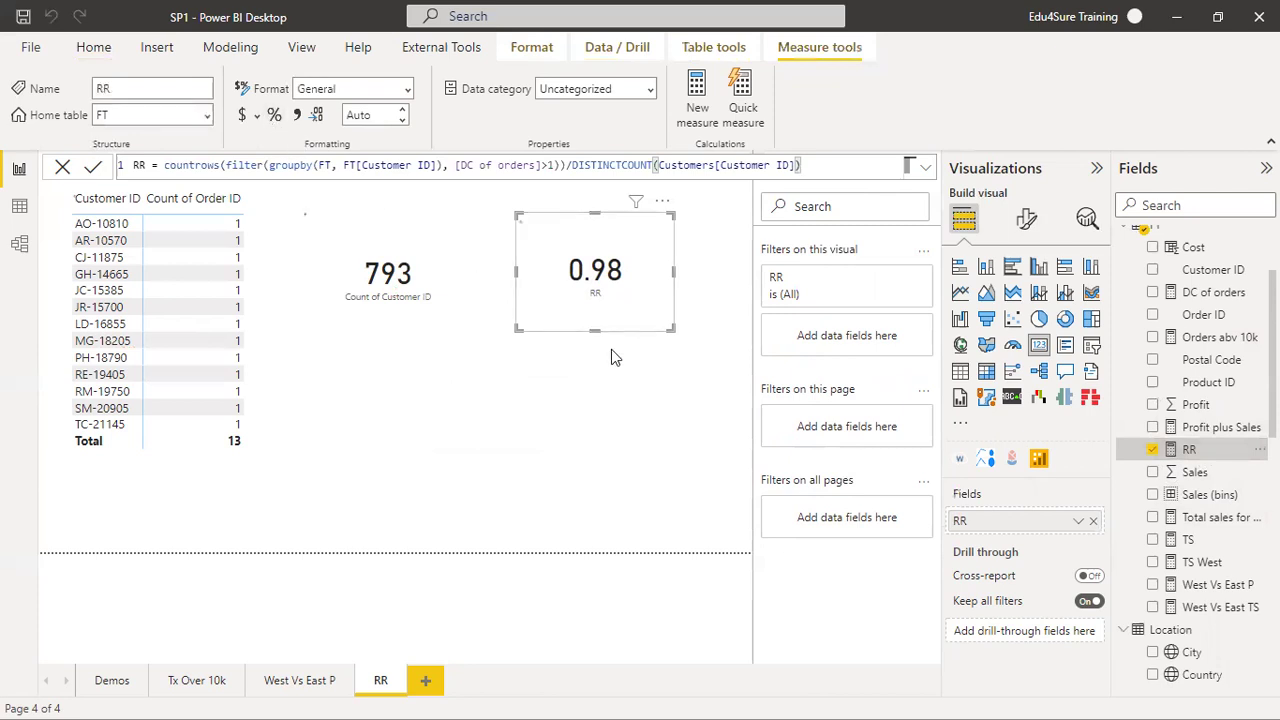
# Format RR as a percentage so its card reads 98.36%
pyautogui.click(274, 114)
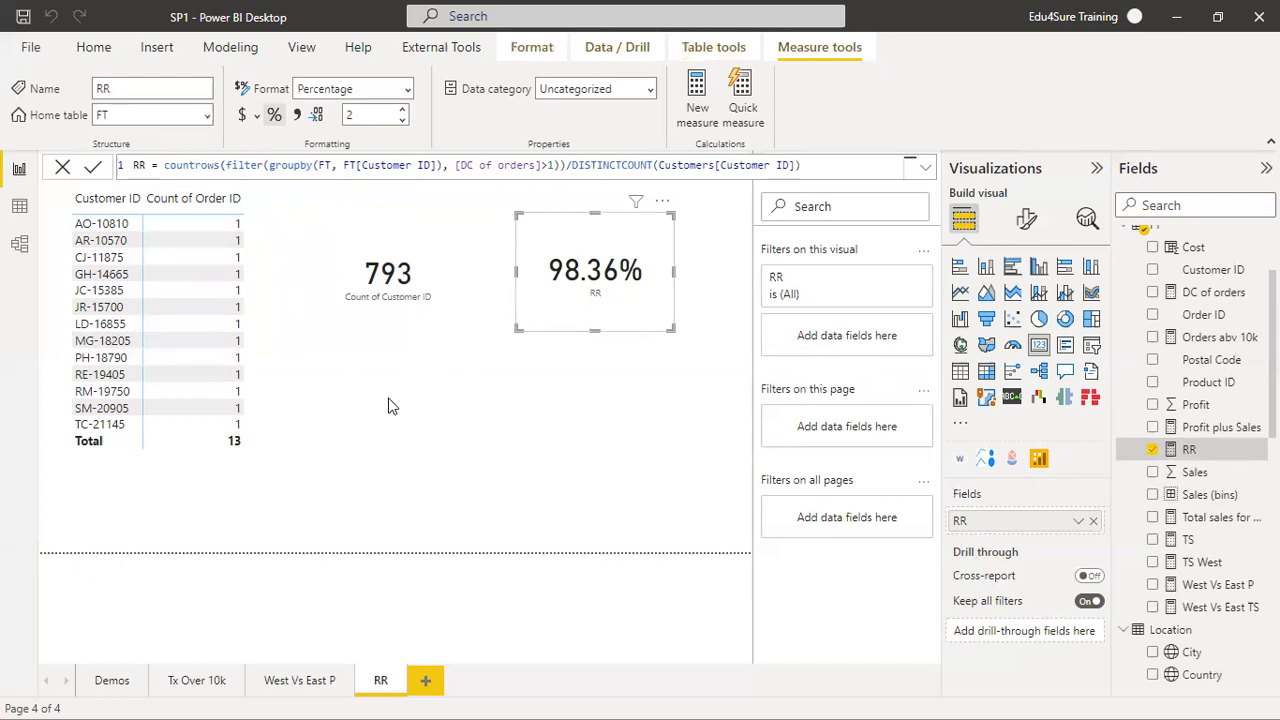
pyautogui.scroll(1, 1190, 290)
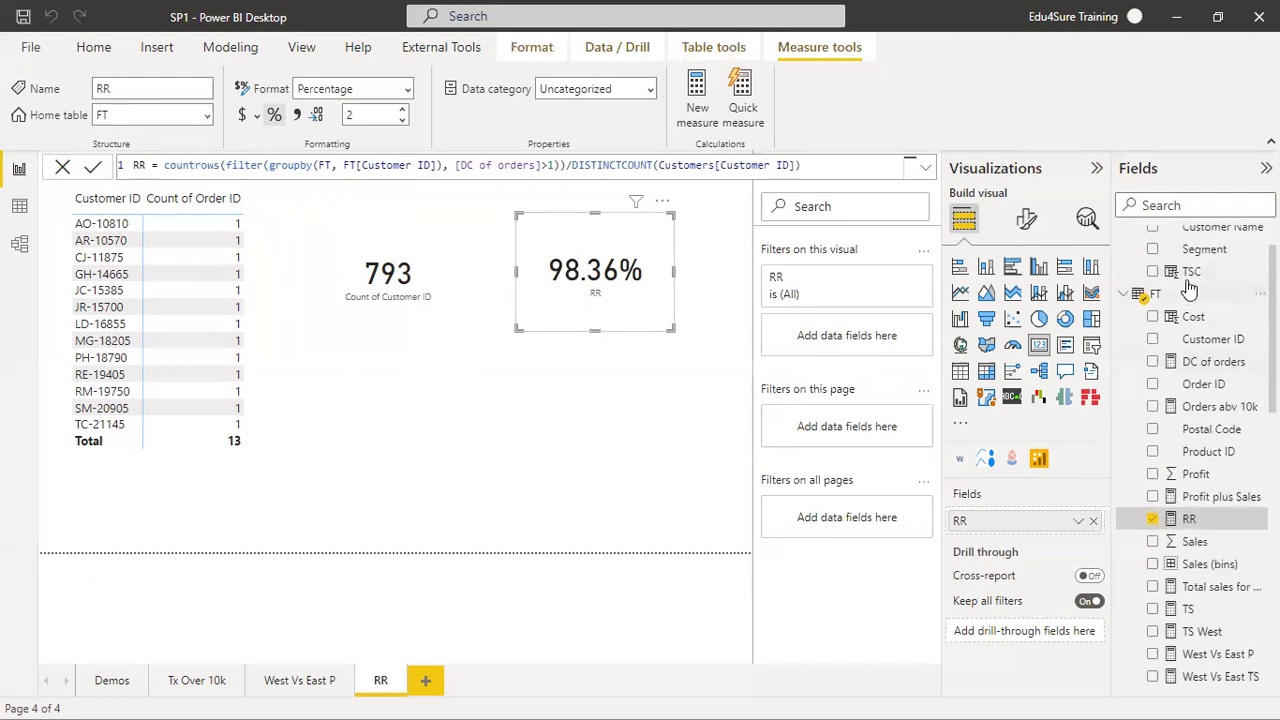